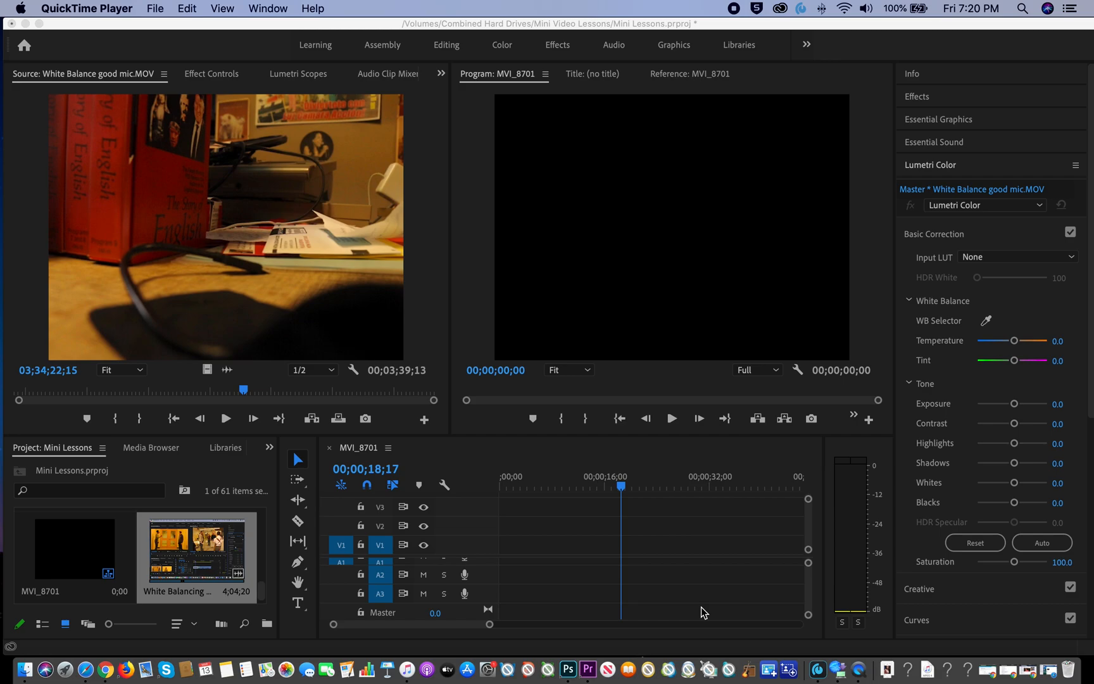
Open the White Balancing Built in mic.mov clip in the source monitor and play a section to hear its audio.
scroll(700, 607, right, 2)
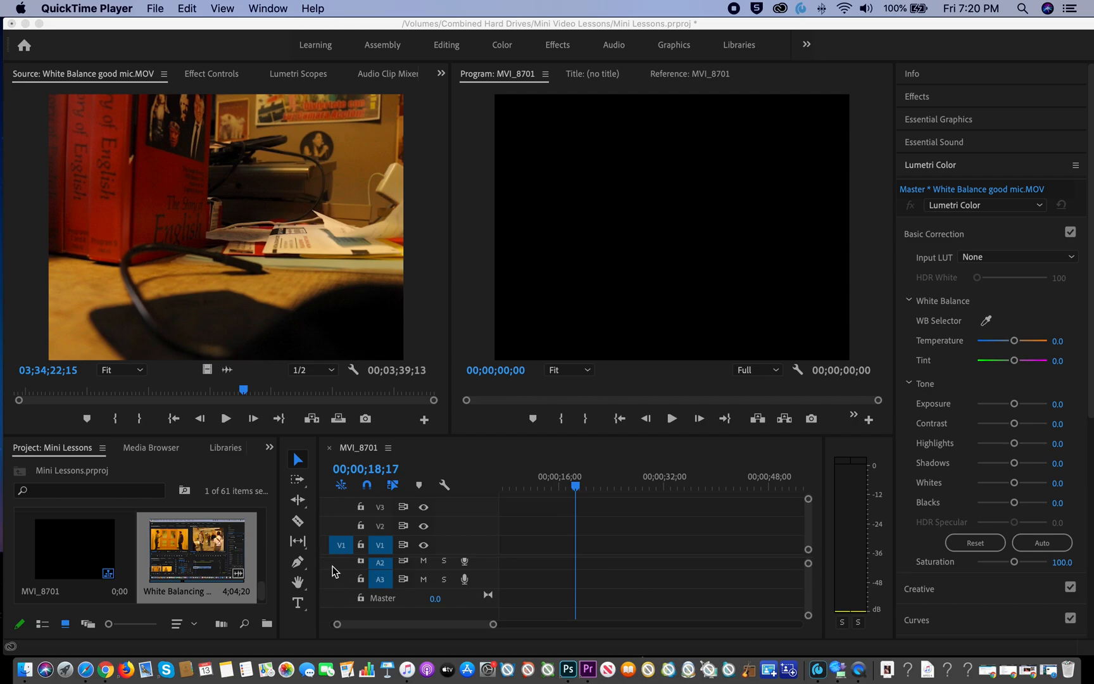
double_click(193, 555)
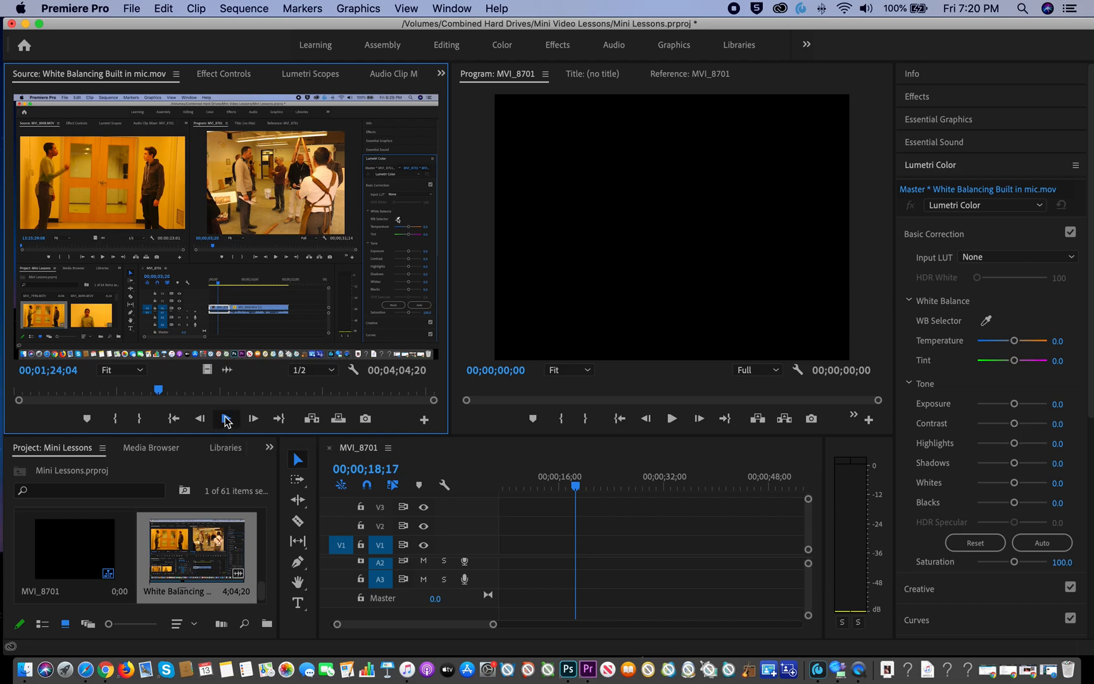
click(226, 419)
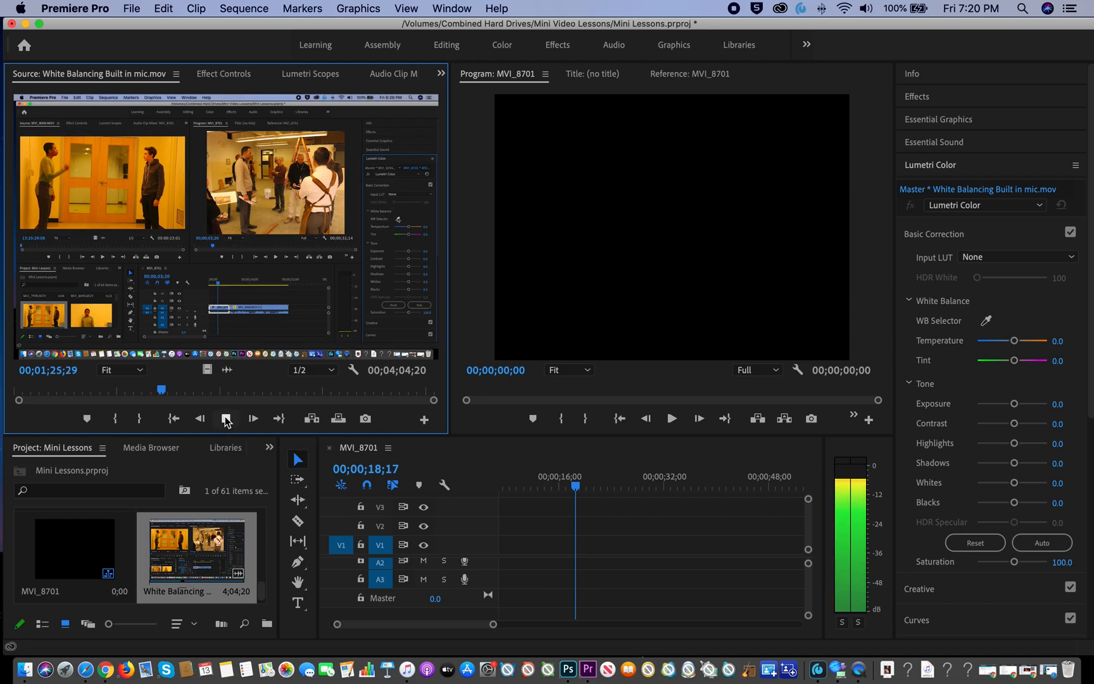
key(XF86AudioRaiseVolume)
click(226, 419)
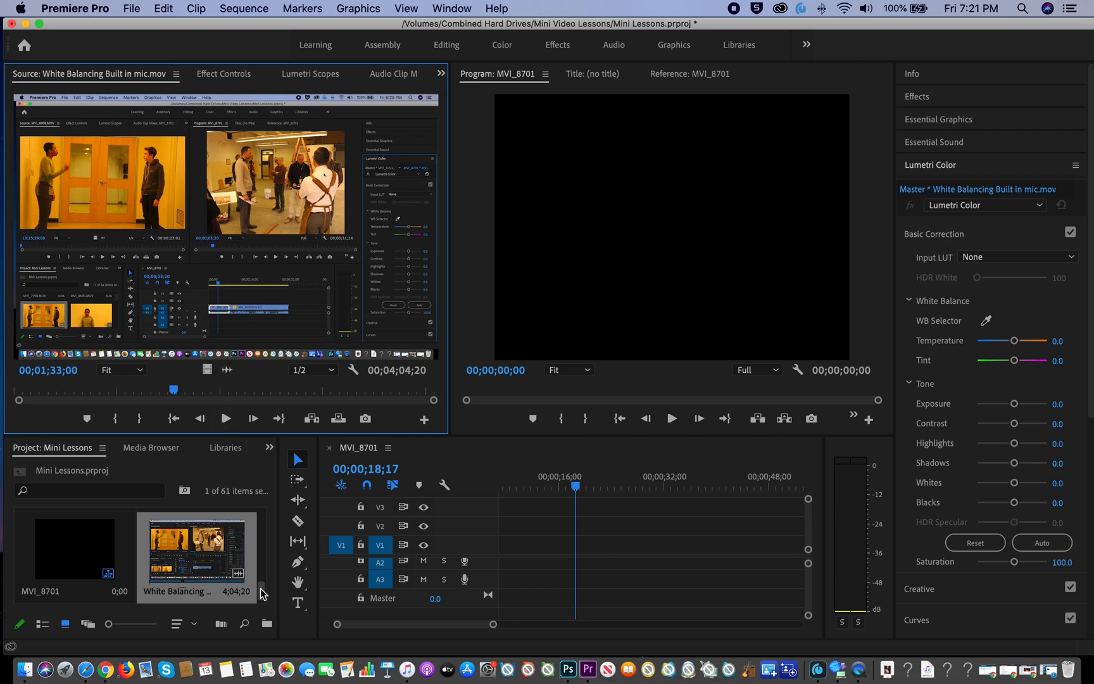
Open the White Balance good mic.MOV clip in the source monitor and play a section to hear its audio.
drag(261, 592, 263, 596)
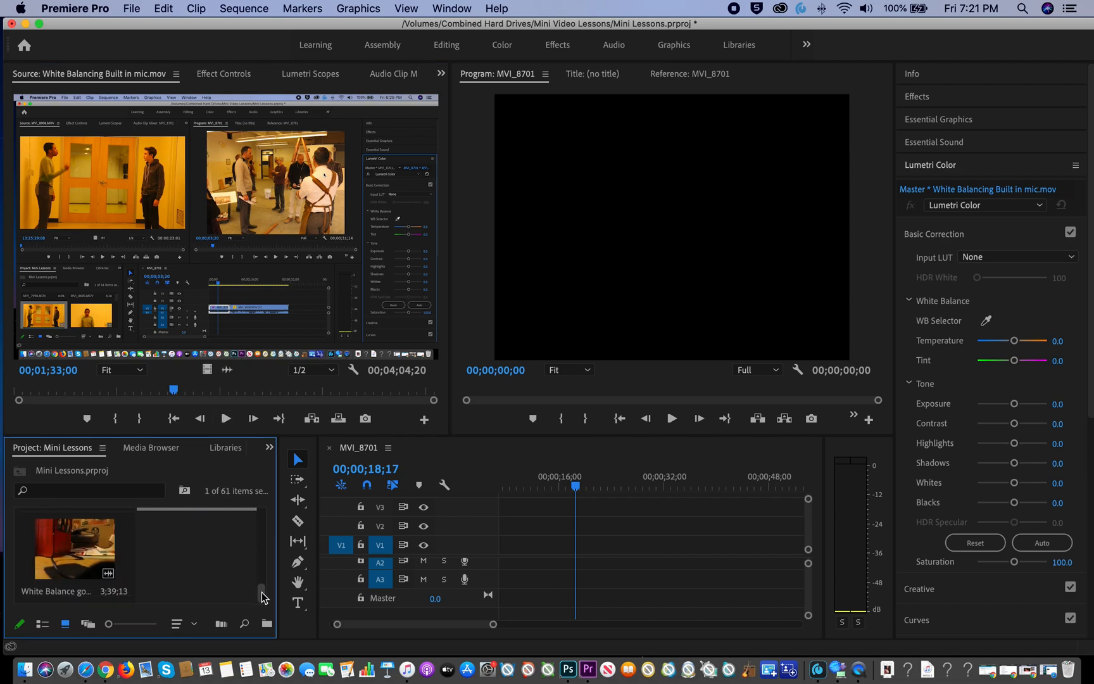
double_click(72, 545)
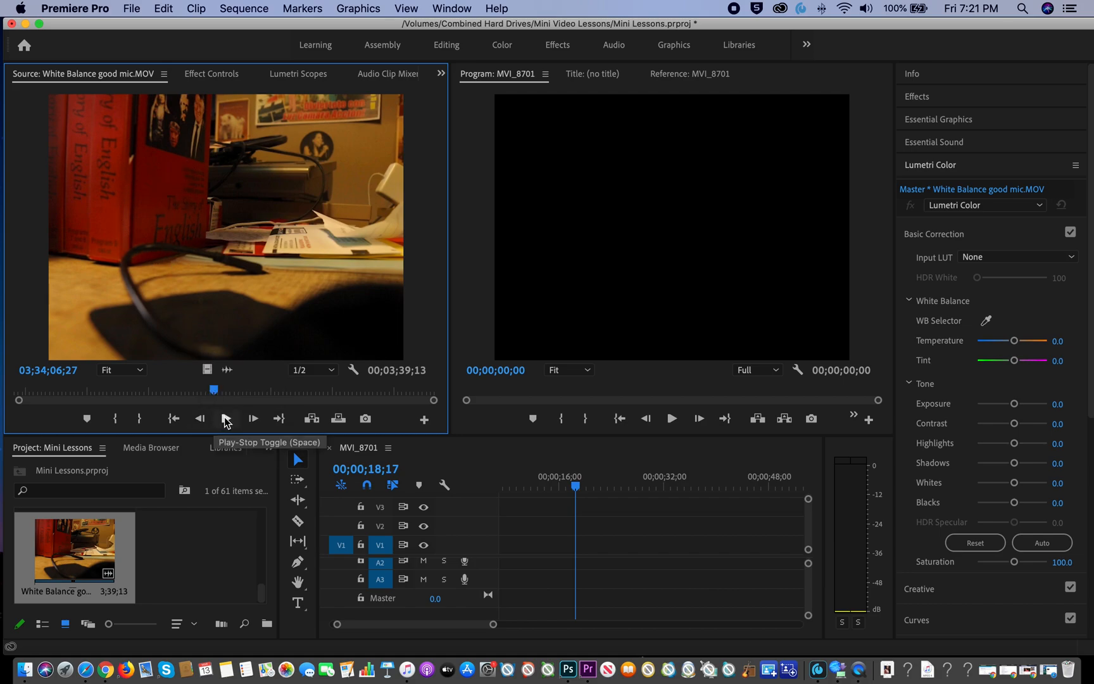
key(XF86AudioRaiseVolume)
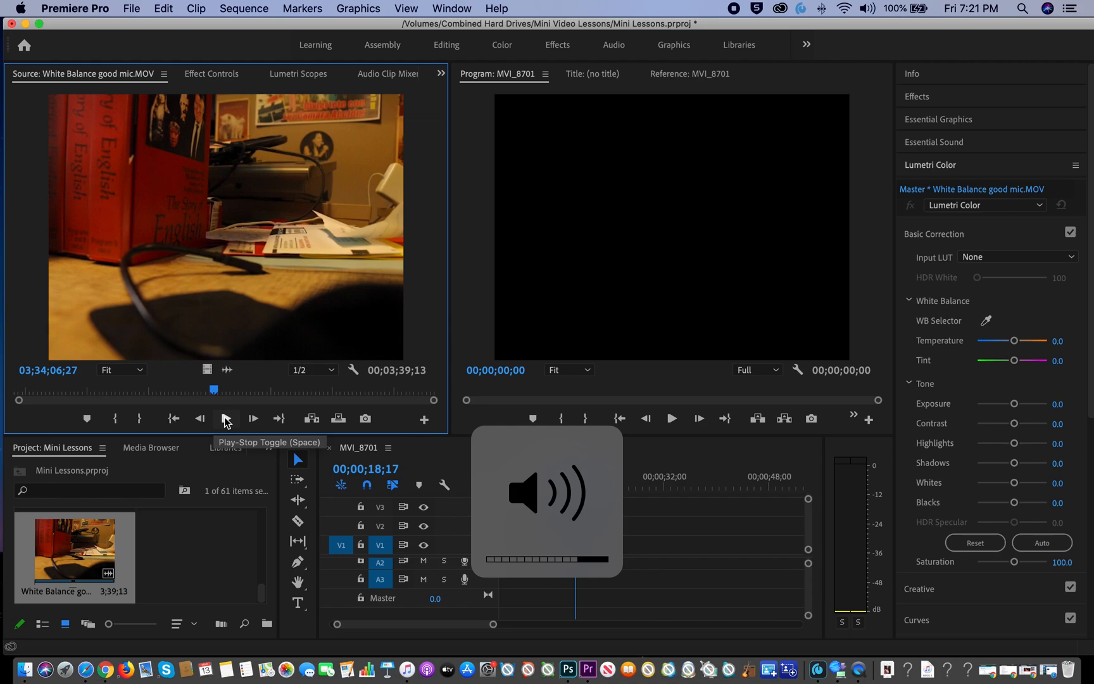
click(226, 419)
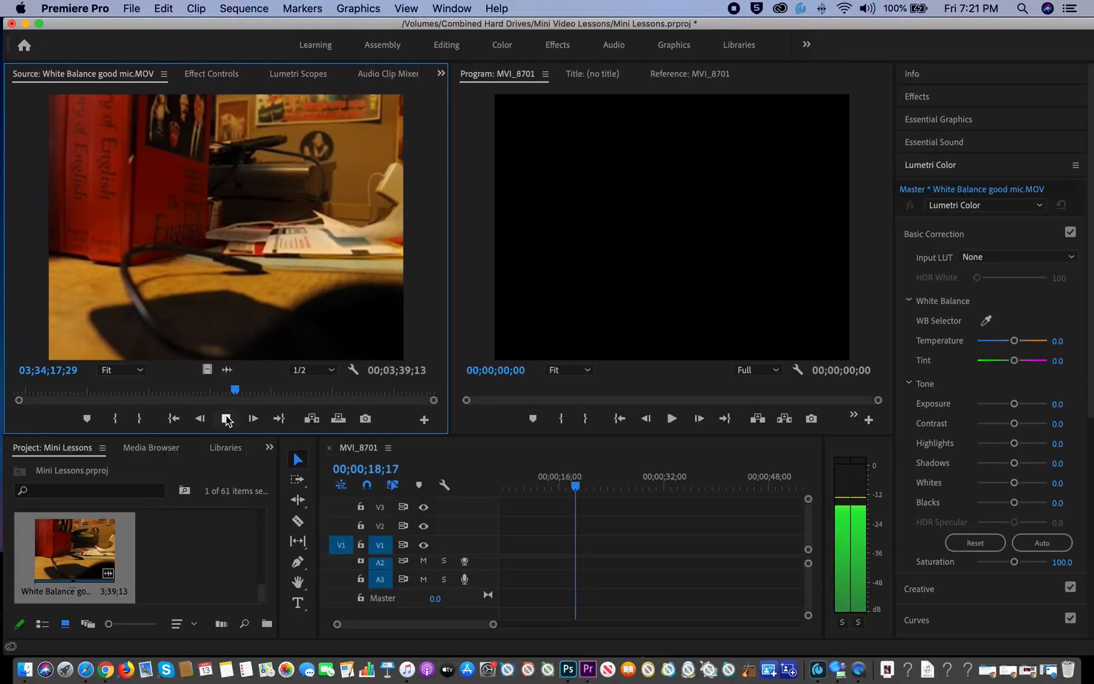
click(226, 419)
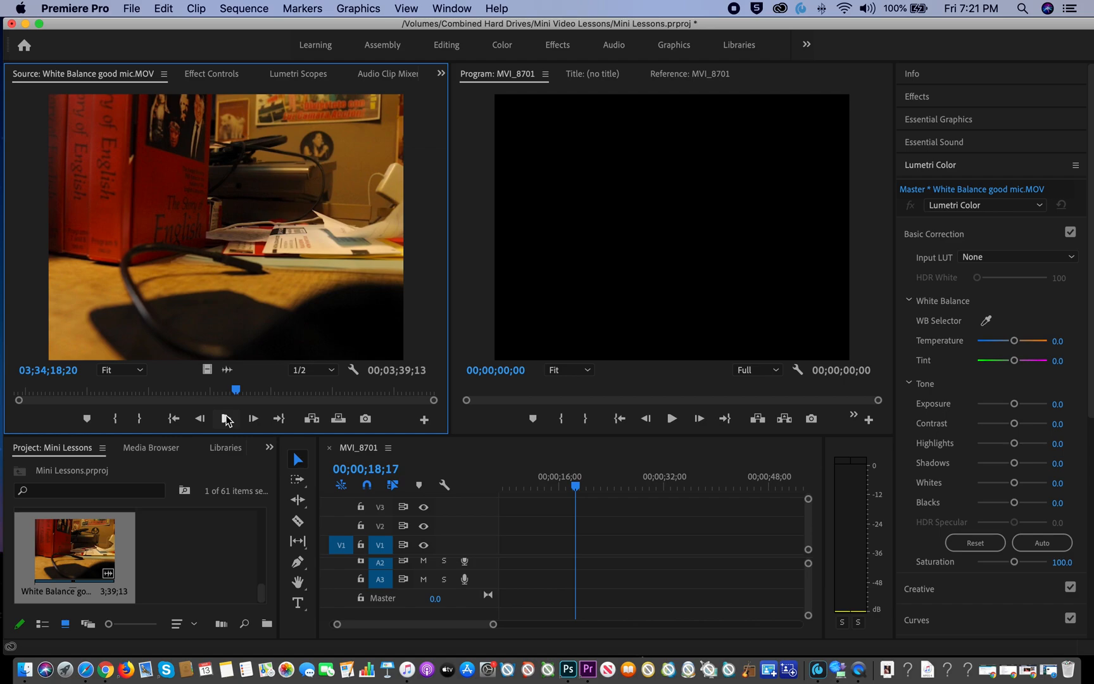
click(226, 417)
Reopen the White Balancing Built in mic.mov clip and play its opening seconds from the very beginning.
scroll(261, 590, down, 3)
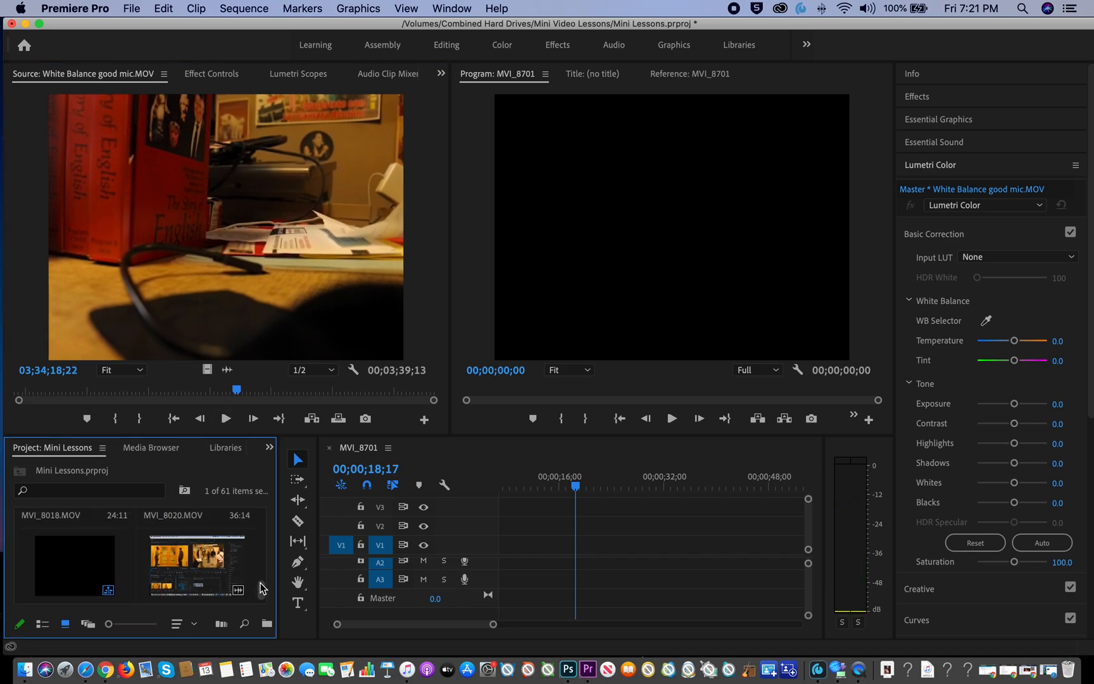
double_click(191, 562)
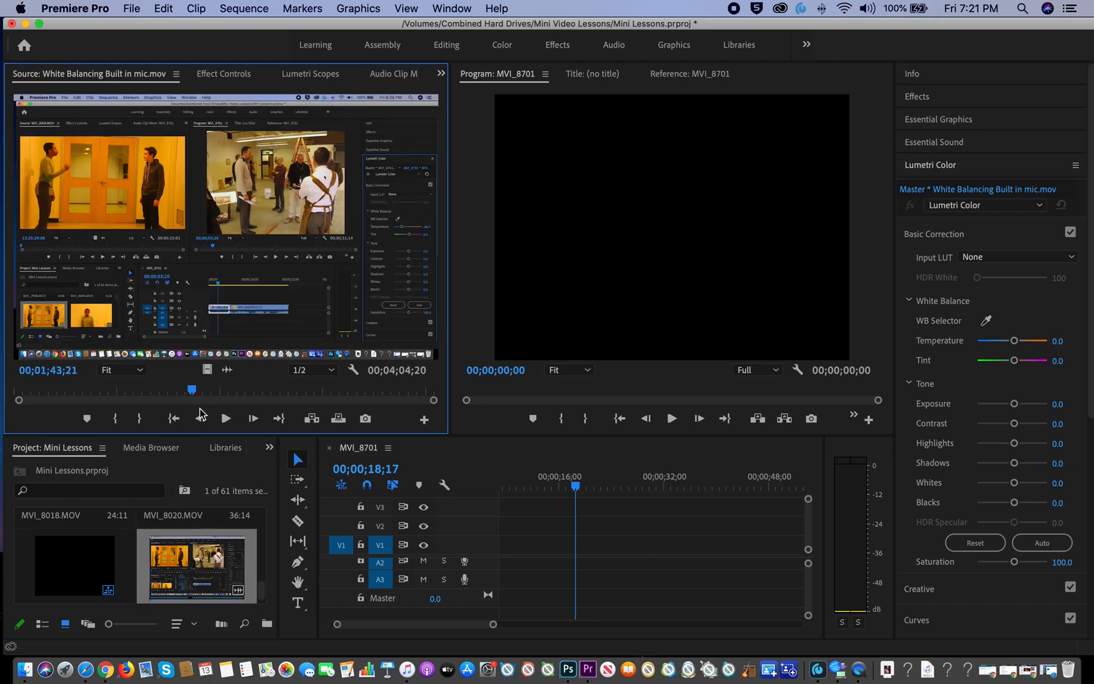
drag(192, 389, 12, 392)
key(space)
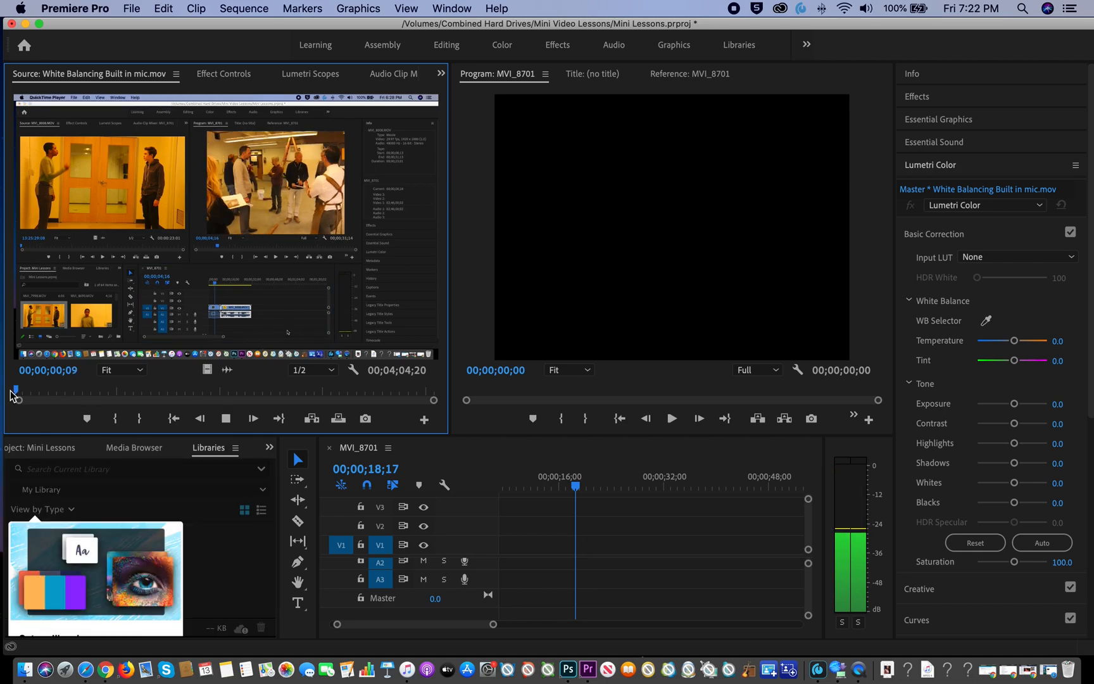
key(space)
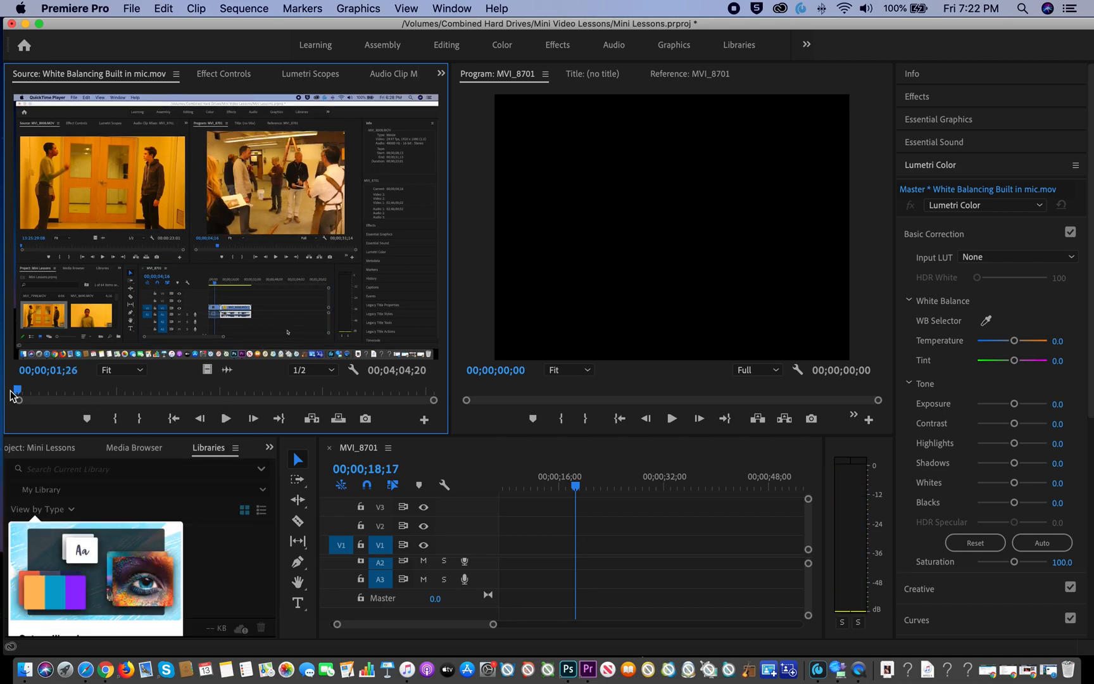
key(XF86AudioRaiseVolume)
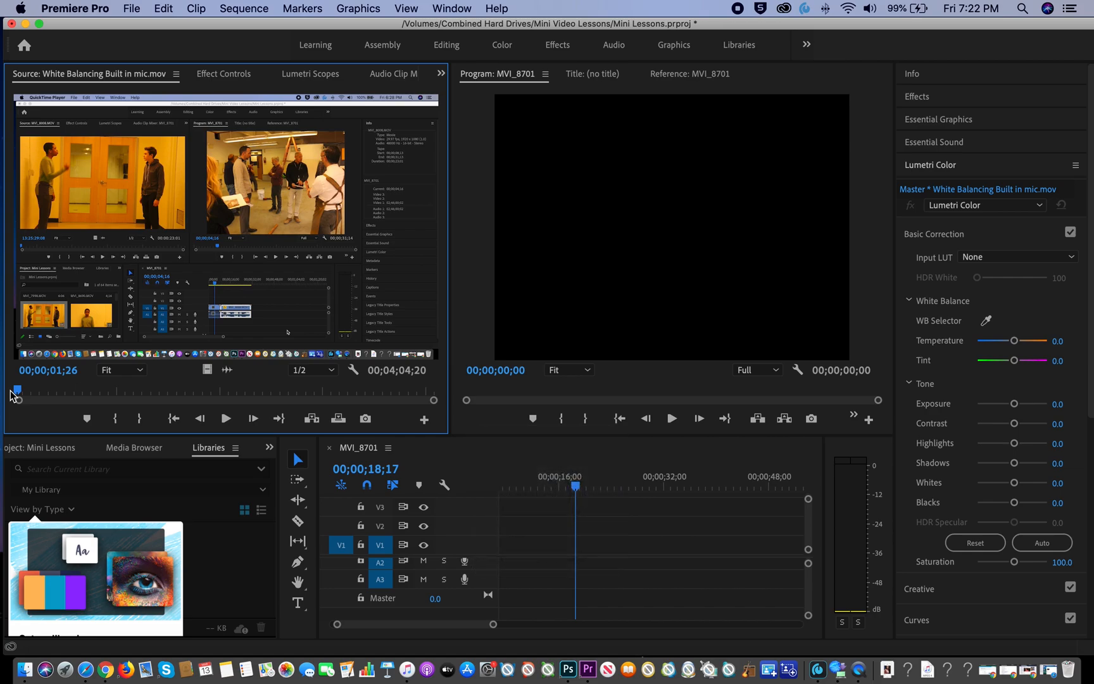
key(space)
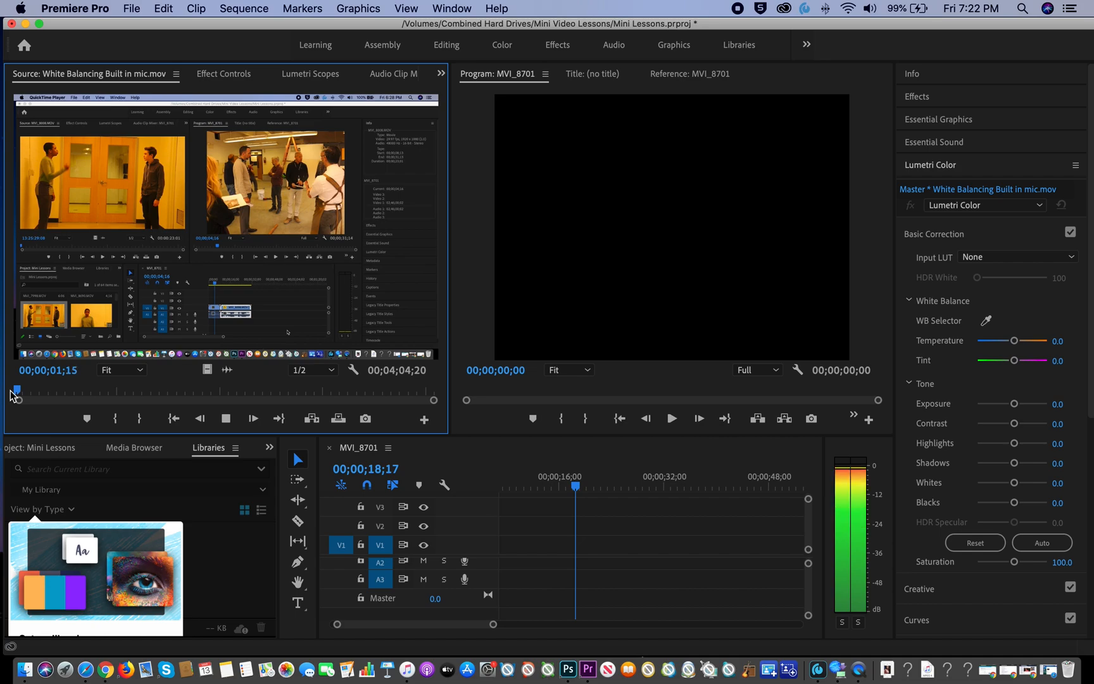
key(space)
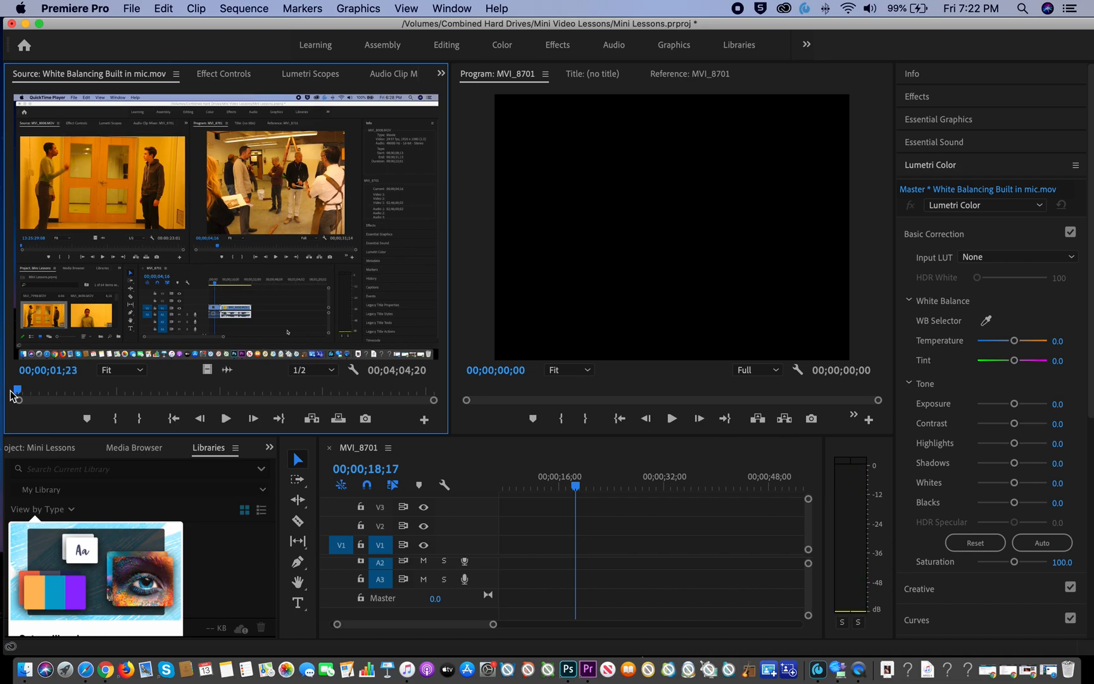
Mark an In point at 00;00;01;24 in the White Balancing Built in mic.mov source clip.
key(j)
key(k)
key(l)
key(k)
key(i)
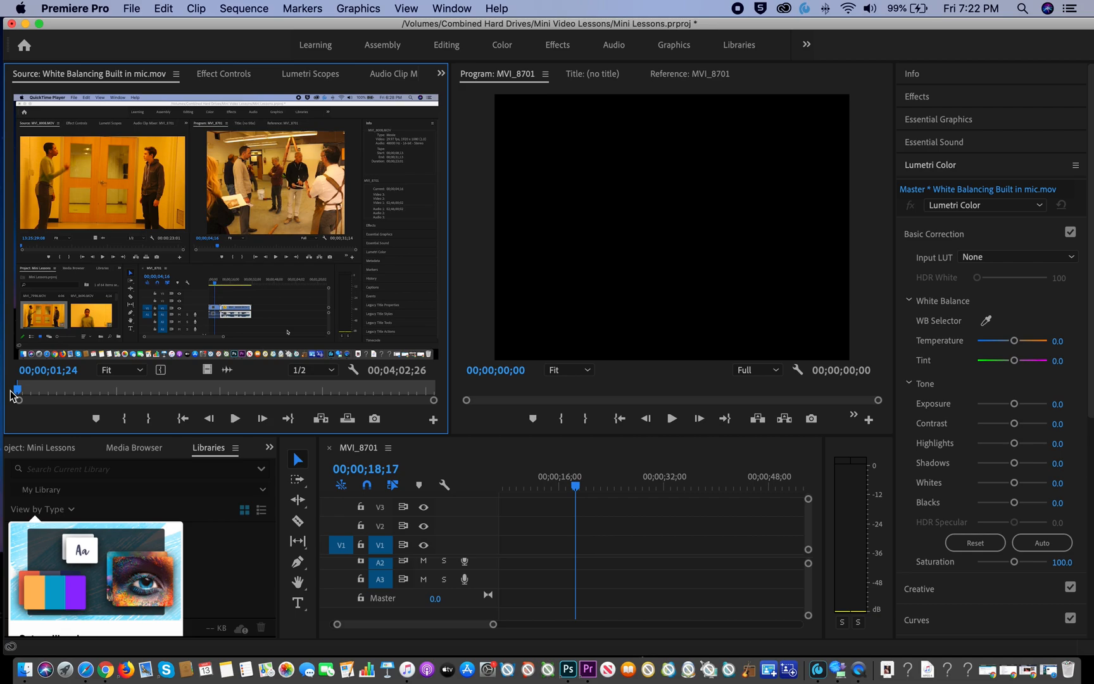
Place the marked clip at the start of the MVI_8701 sequence on V1, changing the sequence settings to match the clip.
drag(116, 220, 492, 557)
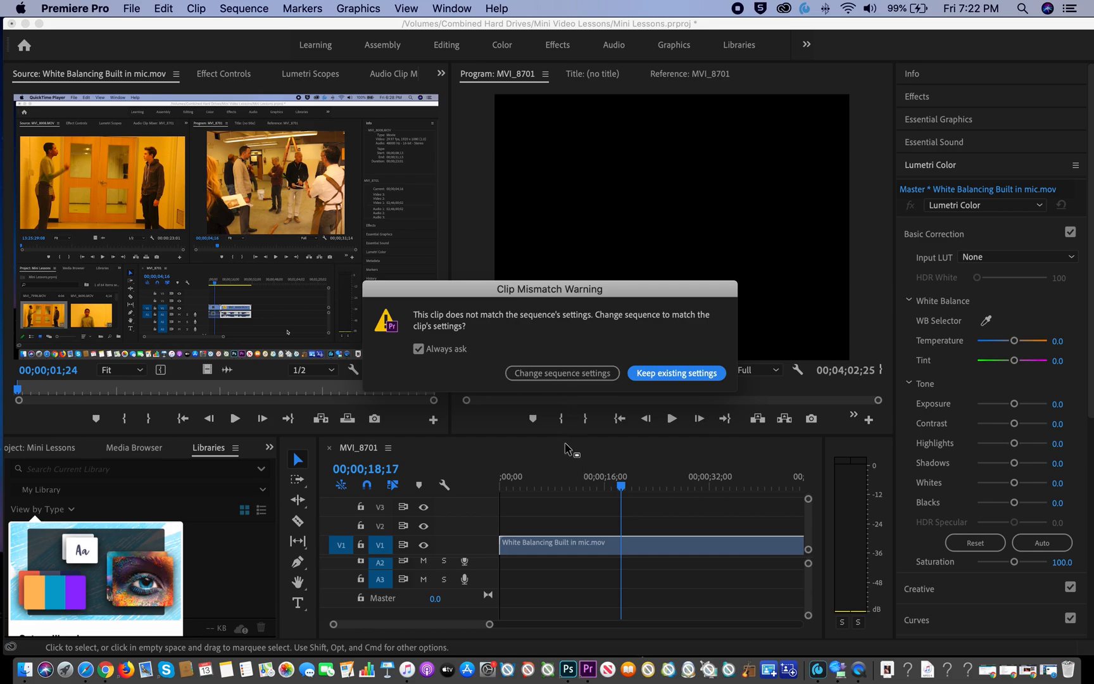
click(557, 376)
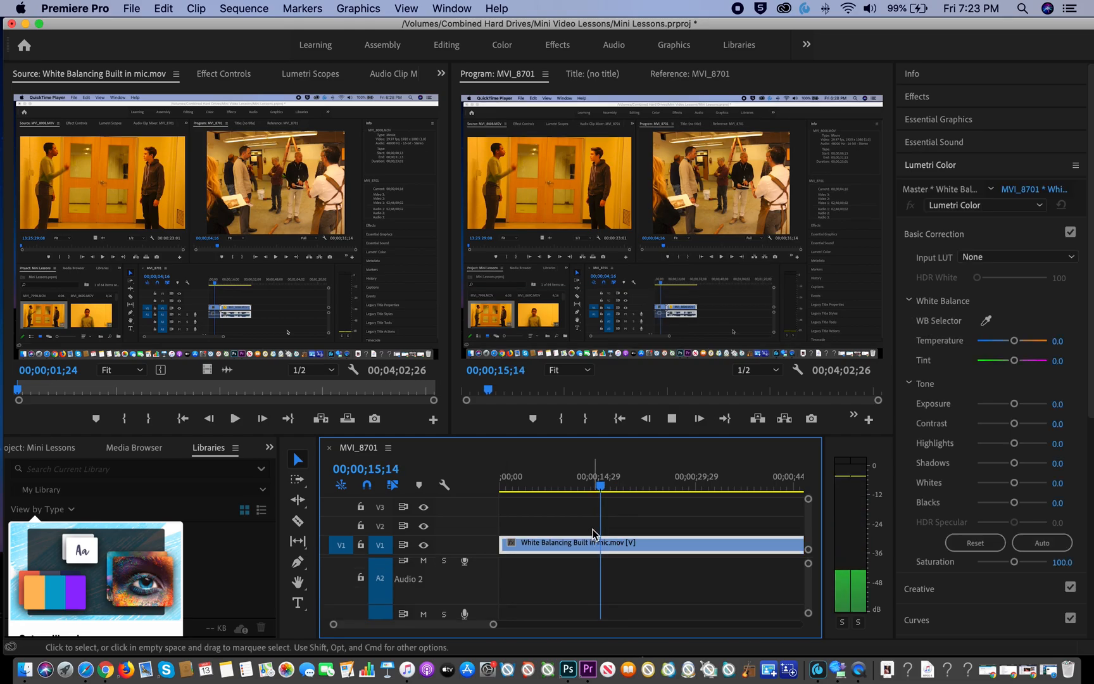
key(space)
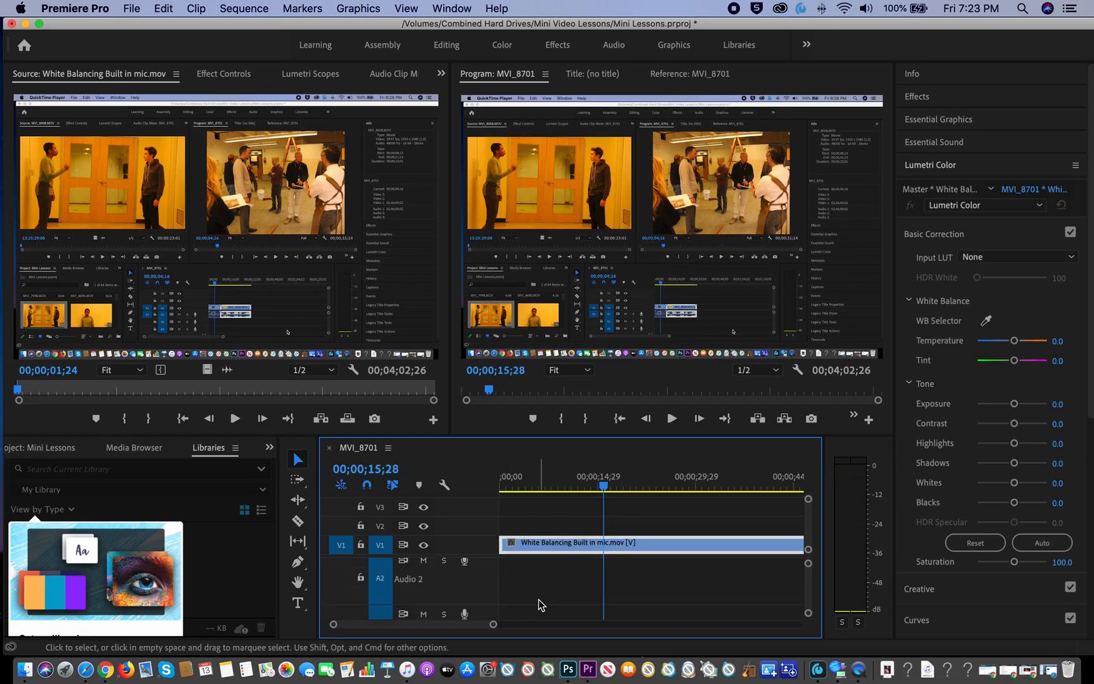
Play the sequence from the start and enlarge audio track A1 so its waveform is readable.
scroll(482, 593, down, 2)
scroll(482, 593, down, 1)
scroll(482, 587, up, 3)
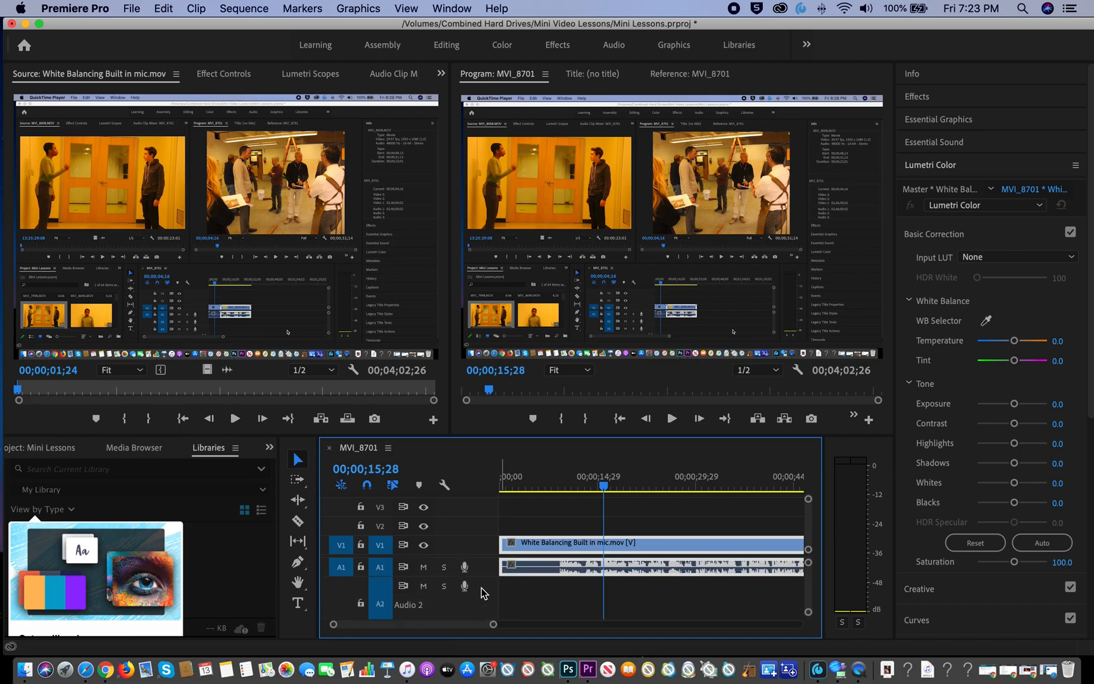
scroll(481, 587, right, 2)
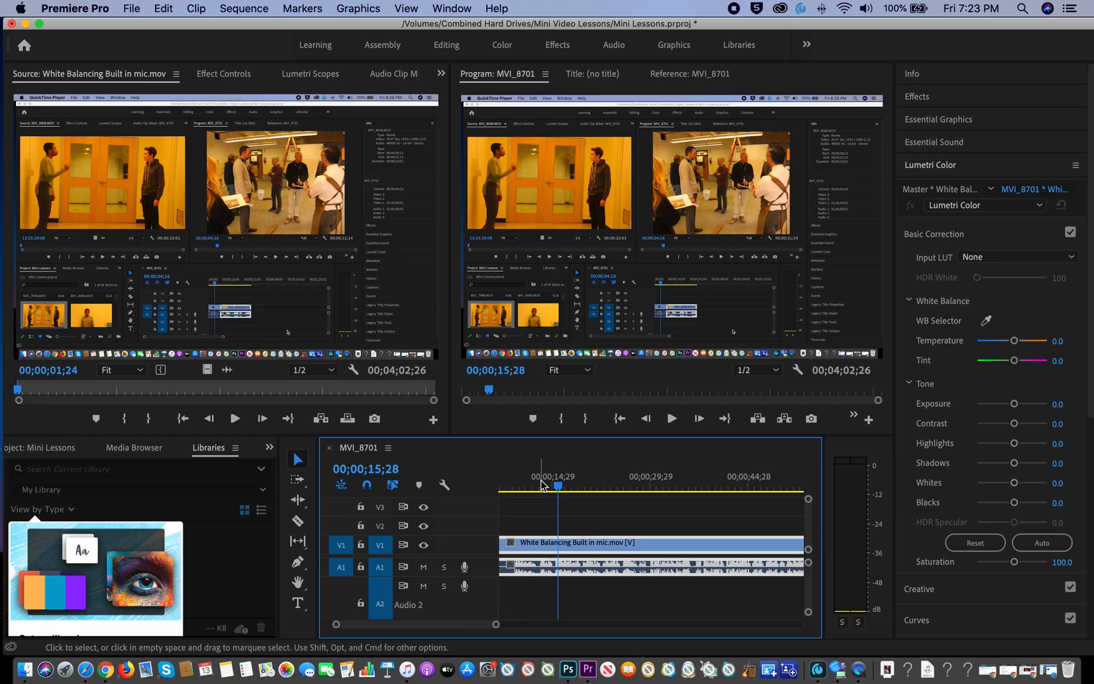
drag(557, 485, 471, 496)
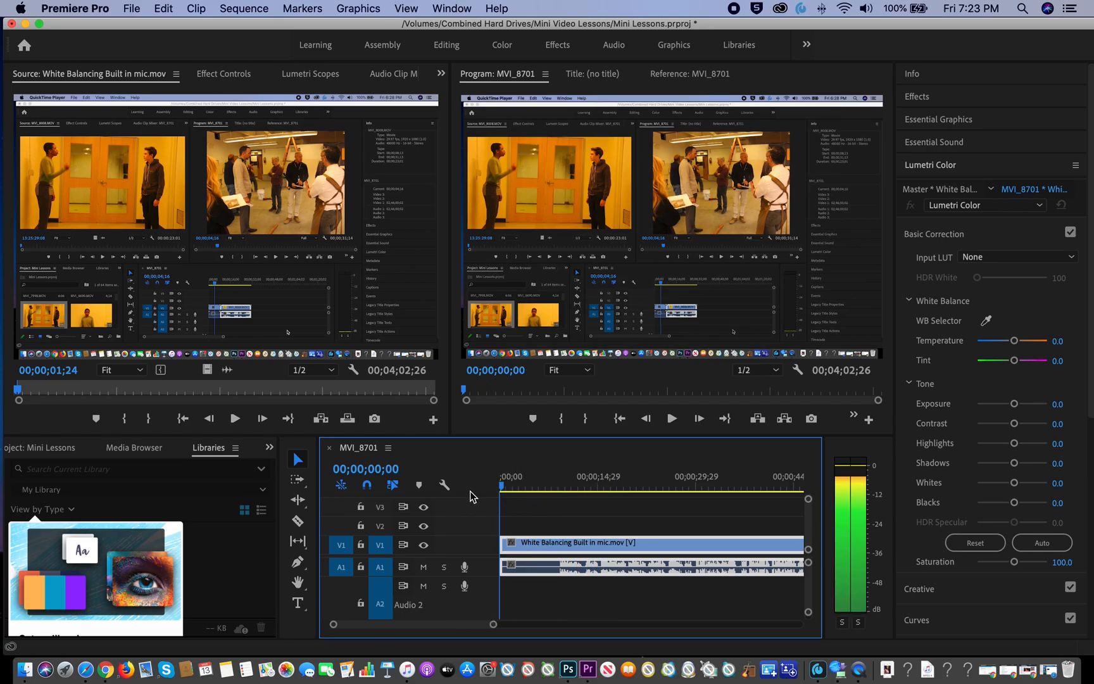
key(space)
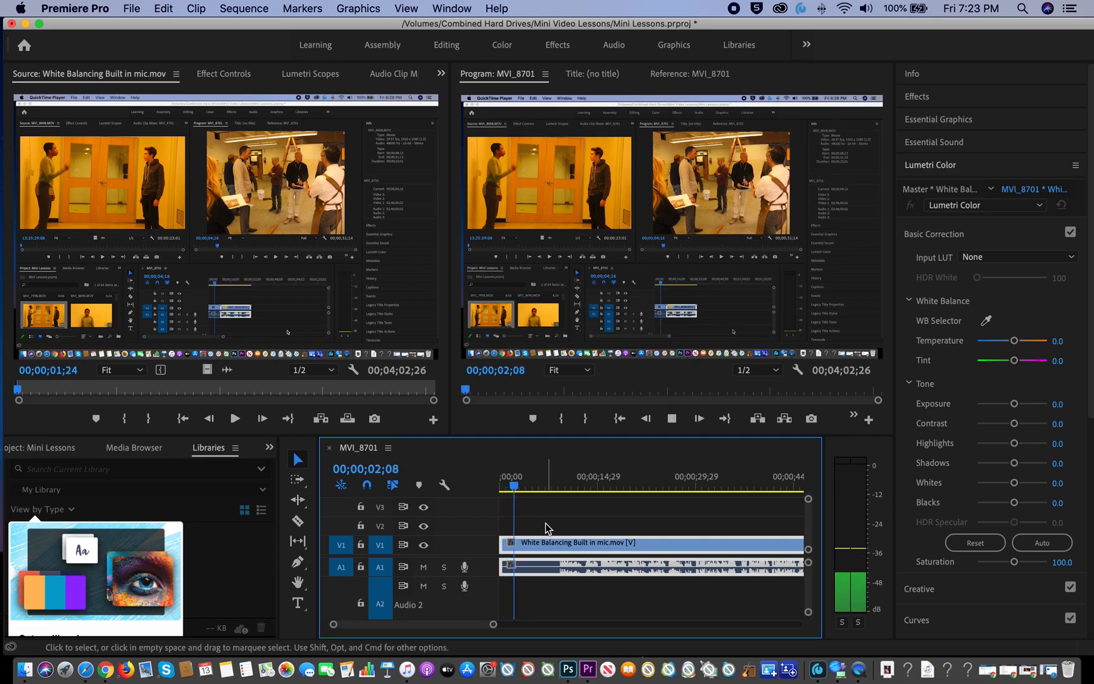
drag(438, 584, 440, 603)
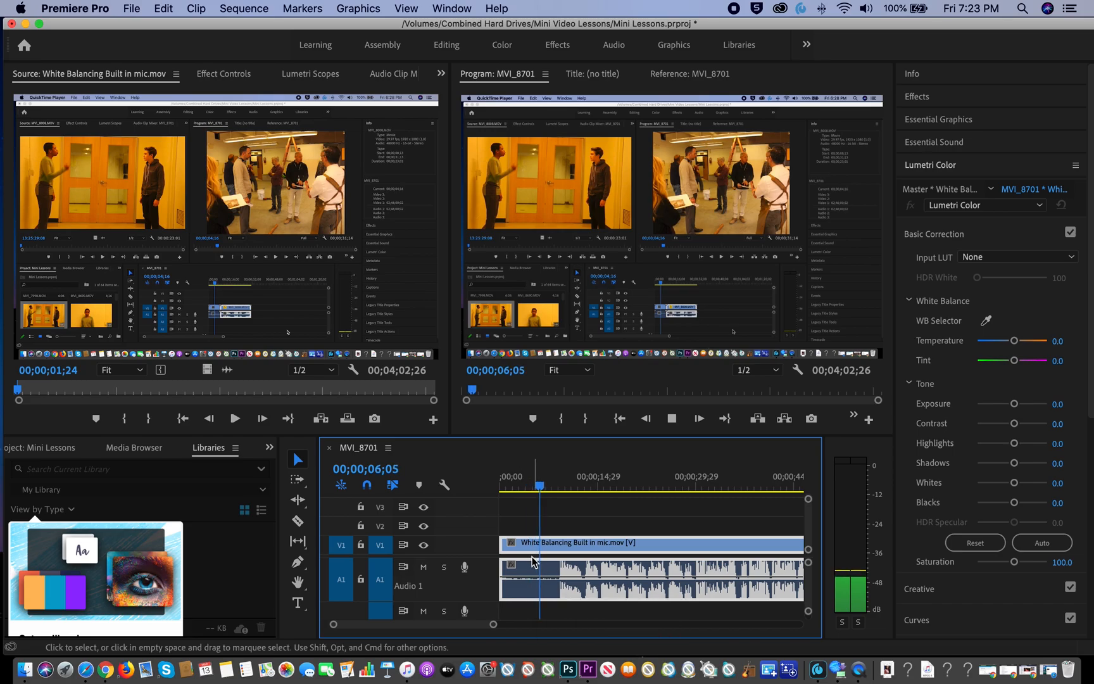
key(space)
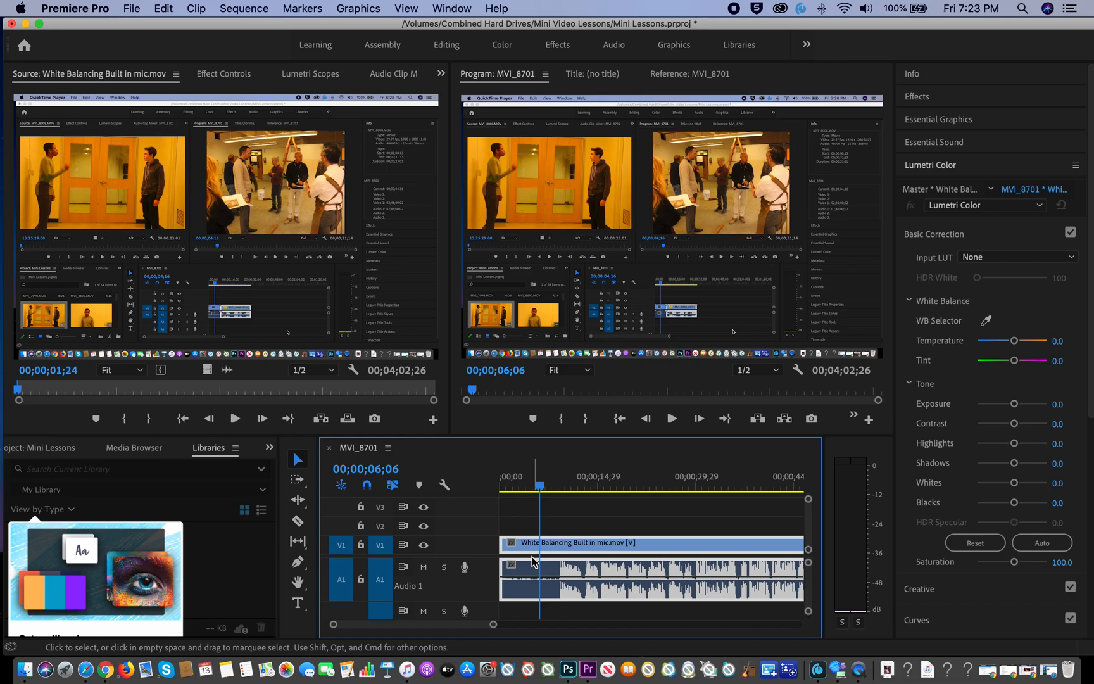
Park the playhead at 00;00;08;29, just before the louder part of the waveform starts.
scroll(567, 528, down, 2)
scroll(574, 530, up, 2)
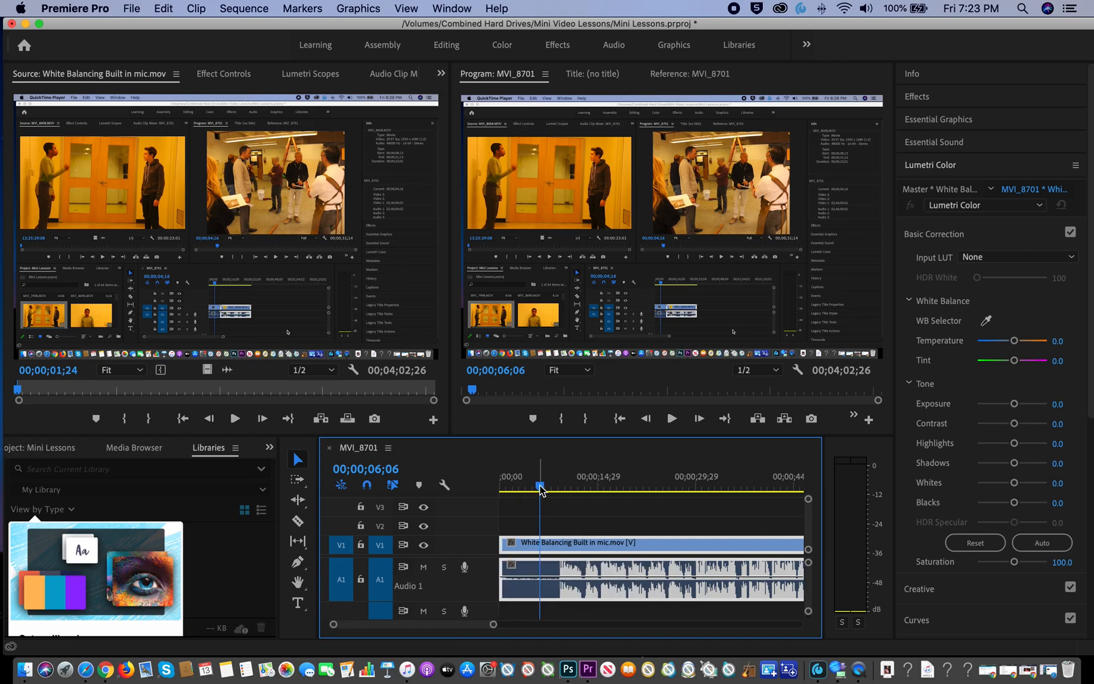
drag(540, 488, 562, 493)
key(space)
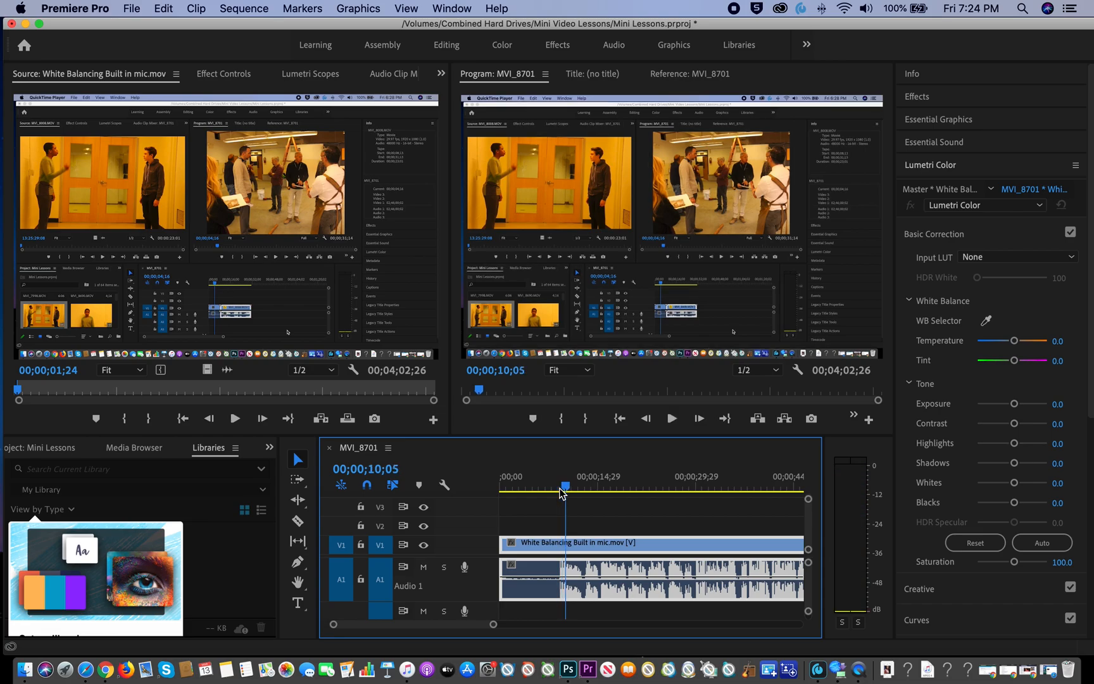
key(j)
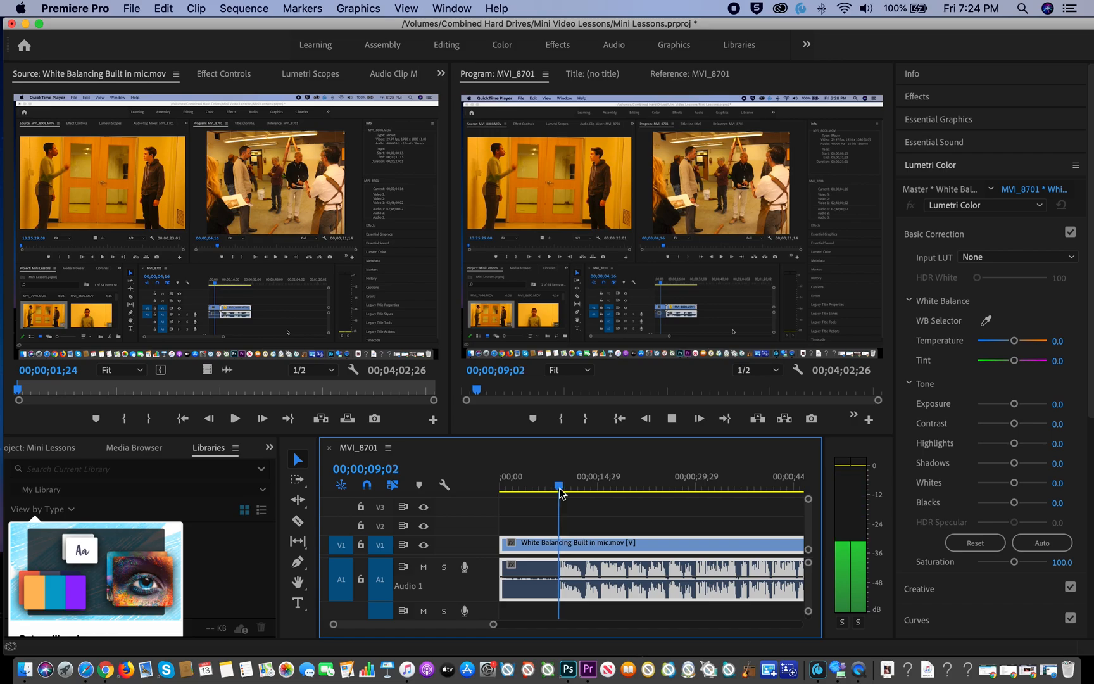
key(l)
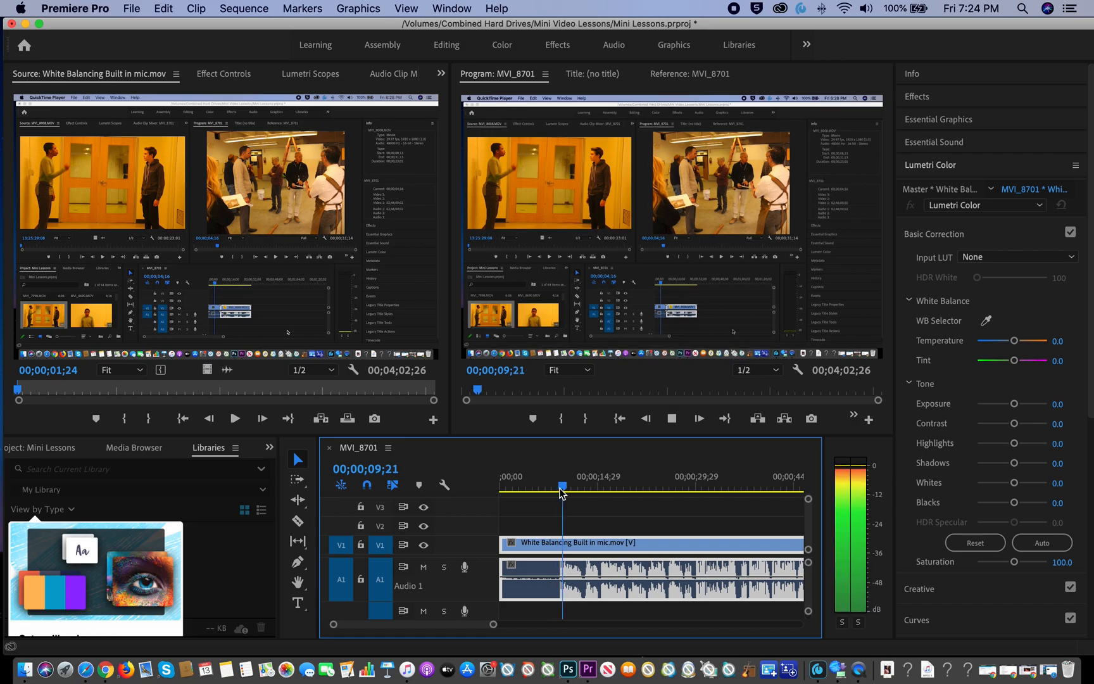
key(j)
key(k)
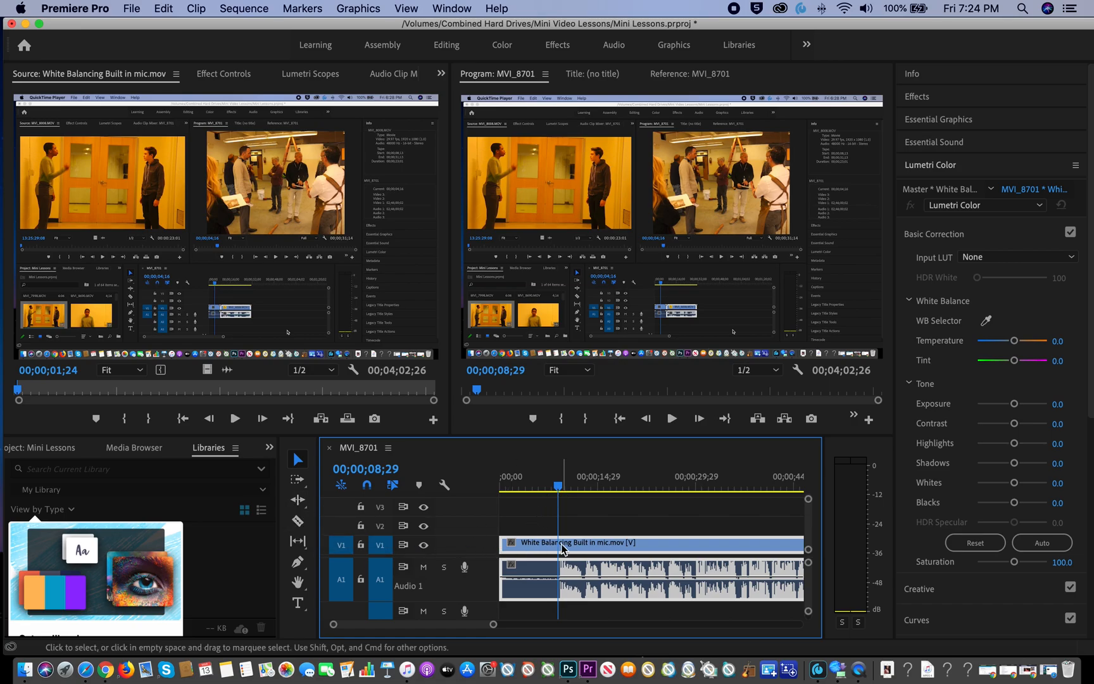
Trim the clip's start to the playhead, ripple delete the gap before it, and play the sequence from the beginning.
click(504, 543)
drag(504, 544, 557, 547)
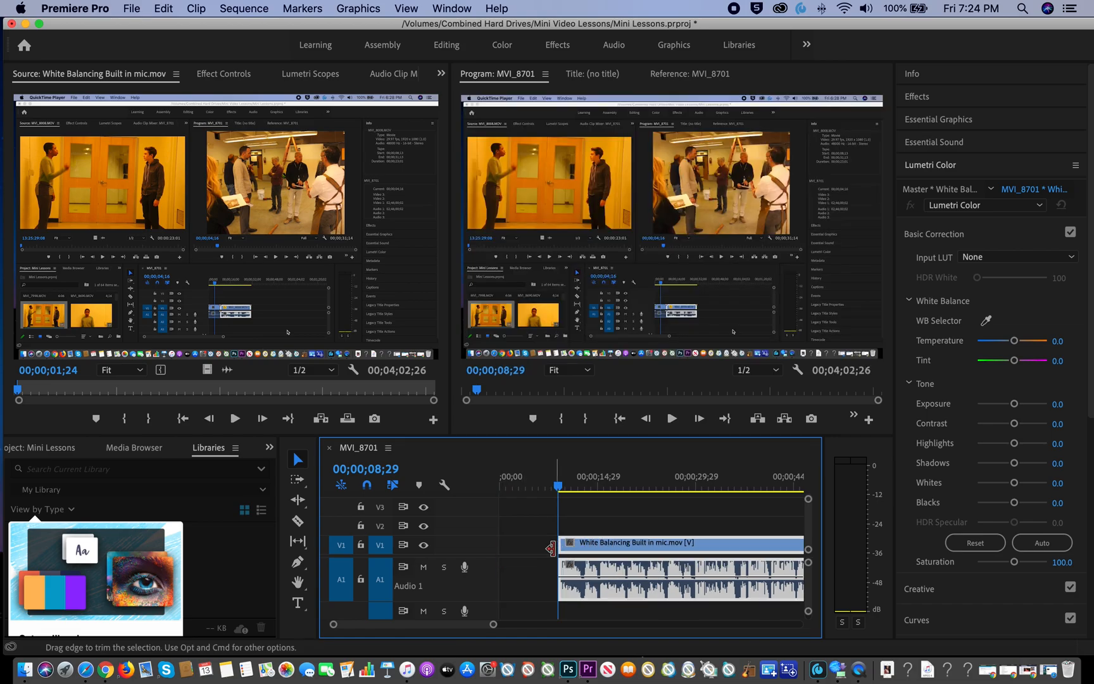
right_click(525, 550)
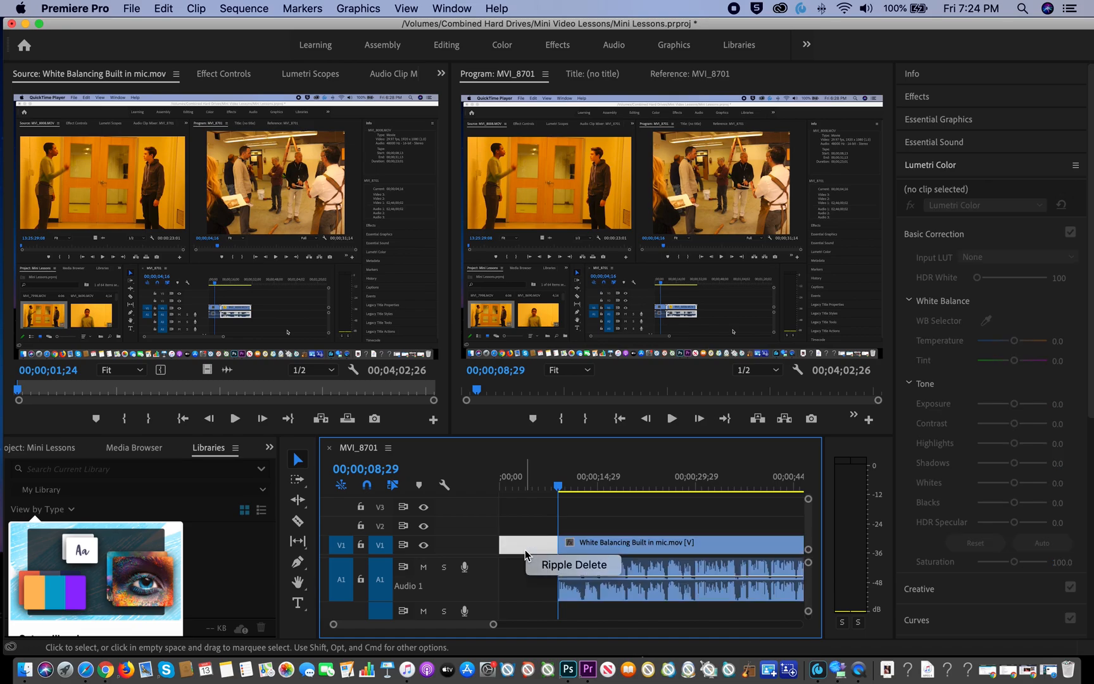
click(545, 563)
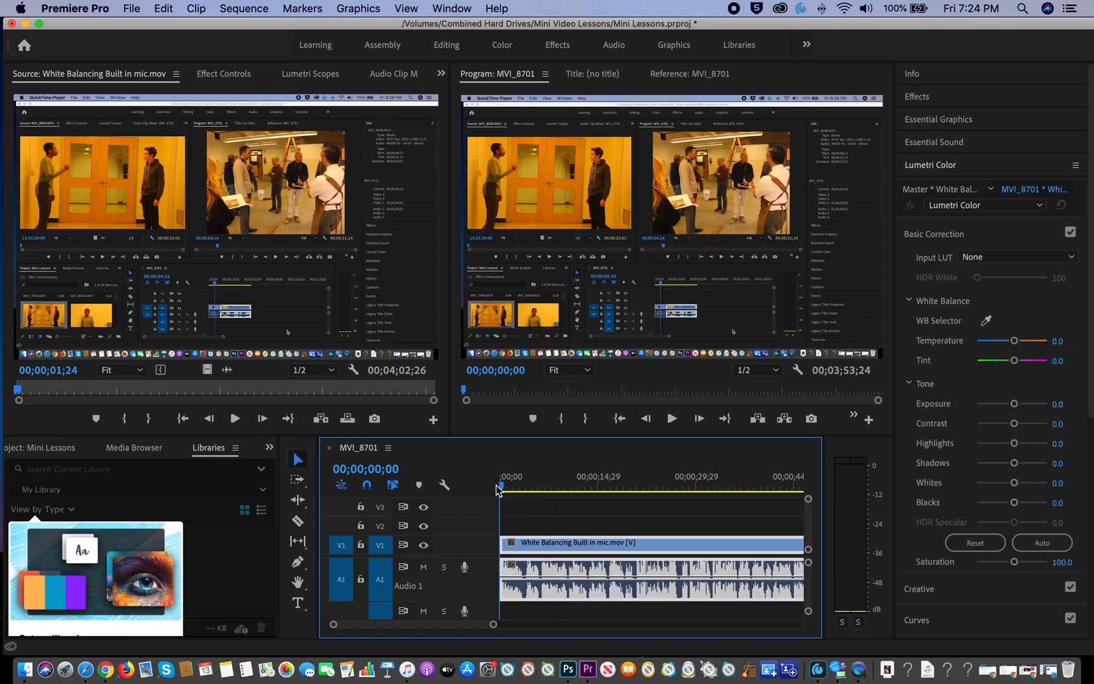
key(space)
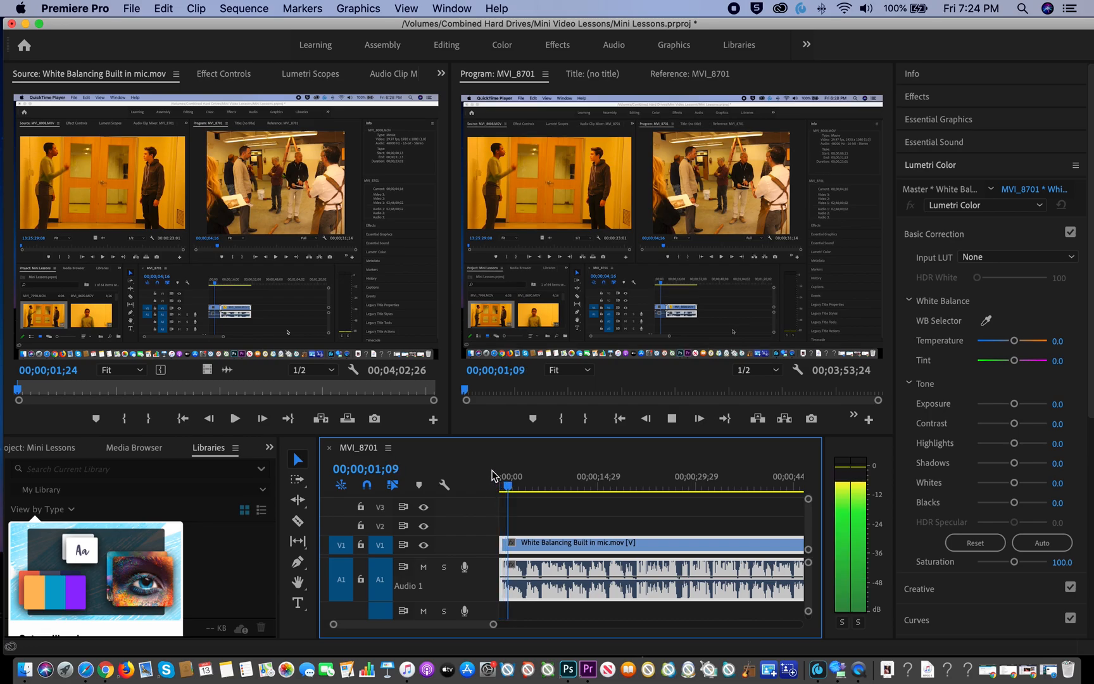
Stop the sequence playback, load White Balance good mic.MOV from the project into the Source monitor, and enlarge the monitor area.
key(space)
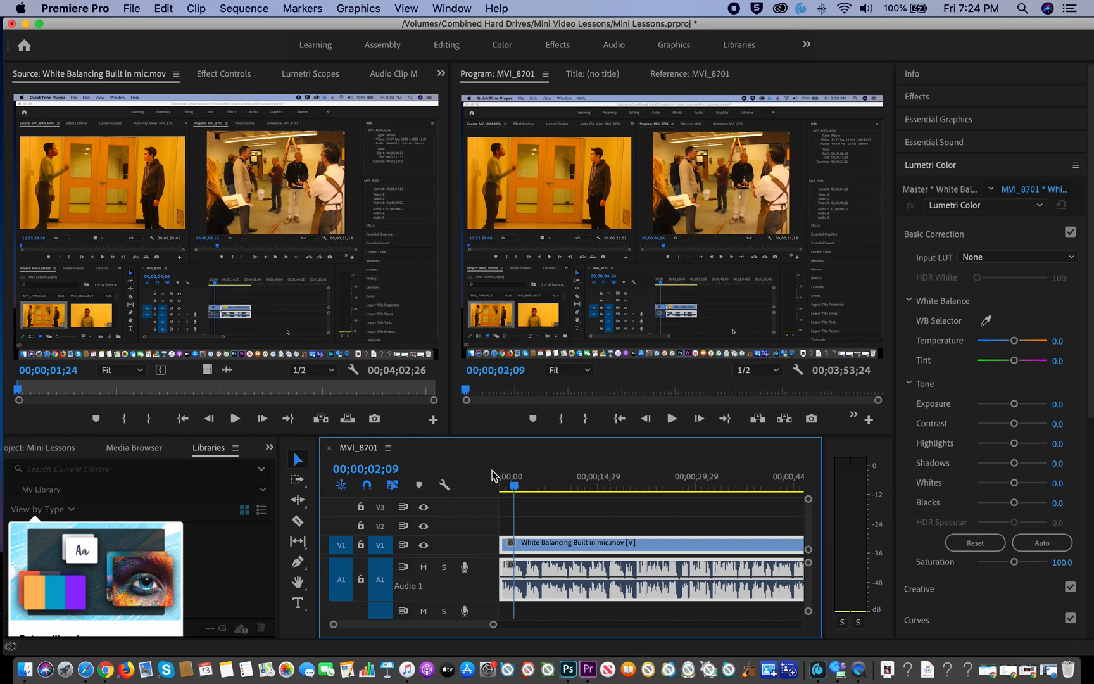
click(228, 567)
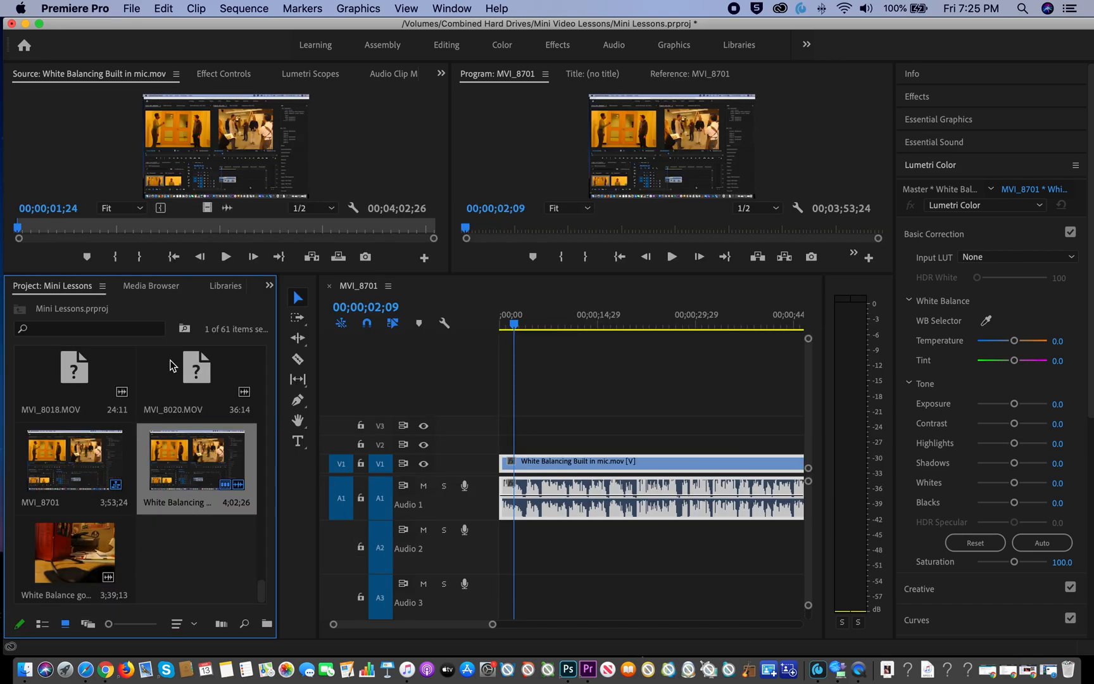
double_click(68, 549)
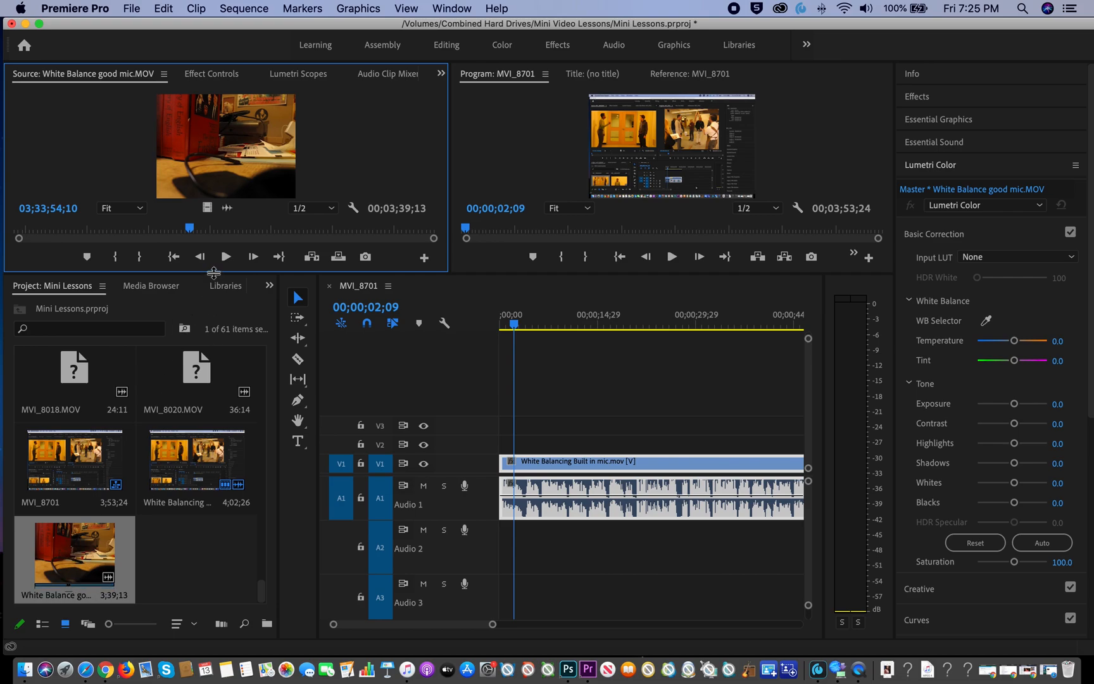
drag(214, 274, 212, 420)
key(shift+8)
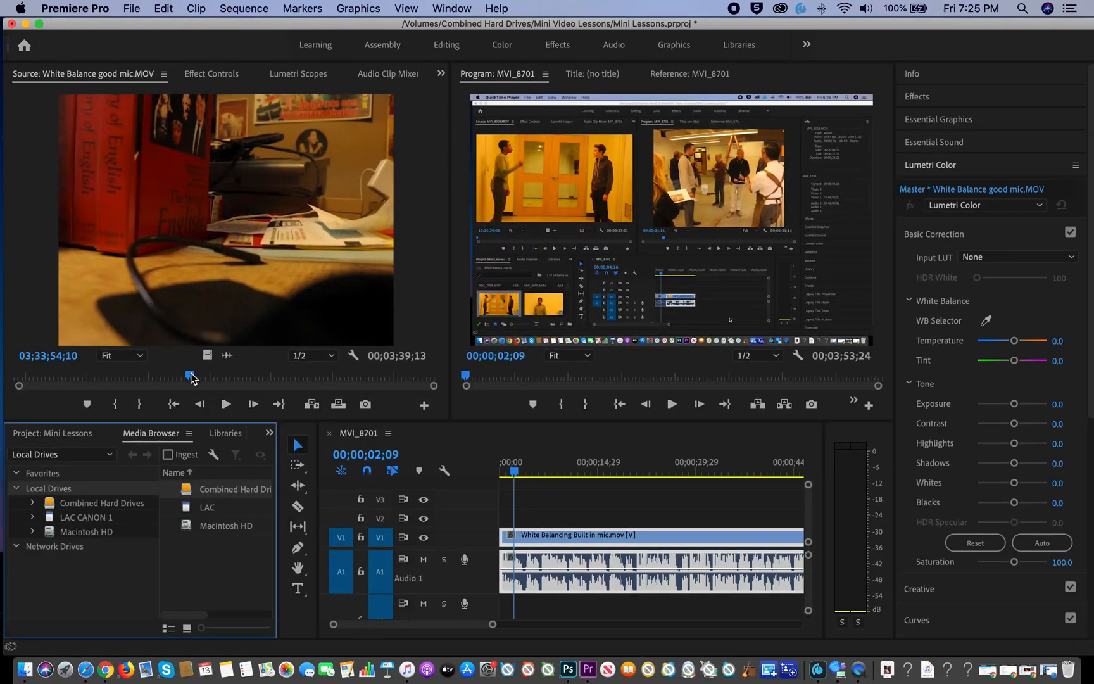
Play the good-mic clip from its beginning and raise the system volume to hear its audio.
drag(191, 378, 16, 380)
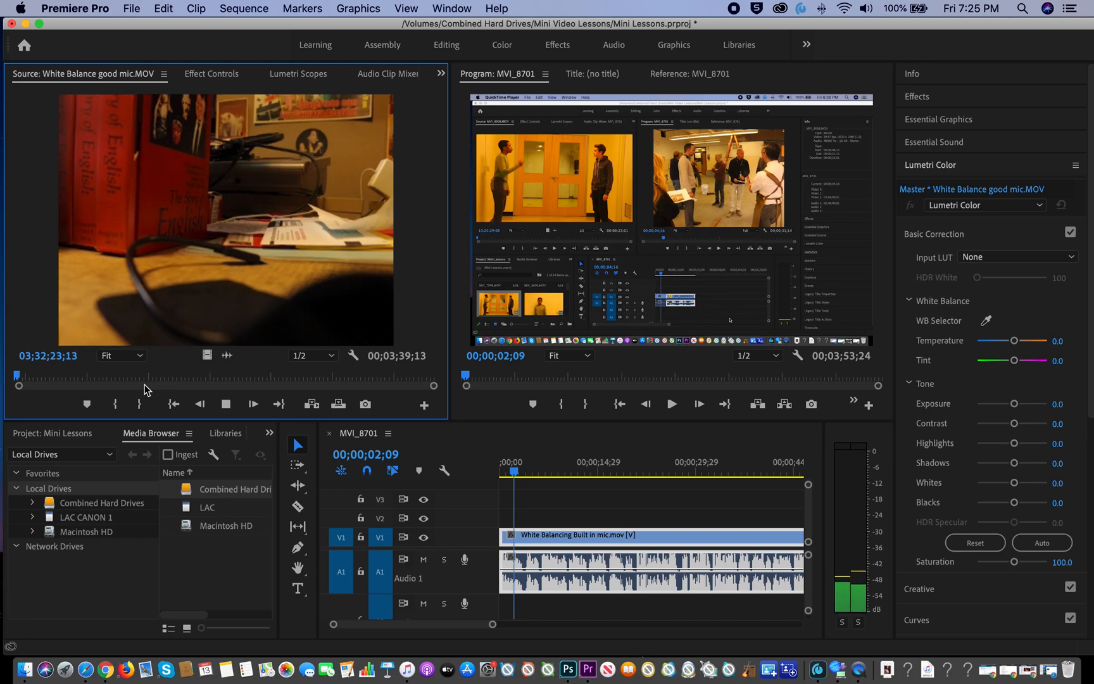
key(XF86AudioRaiseVolume)
key(XF86AudioRaiseVolume)
key(XF86AudioRaiseVolume)
key(XF86AudioRaiseVolume)
key(XF86AudioRaiseVolume)
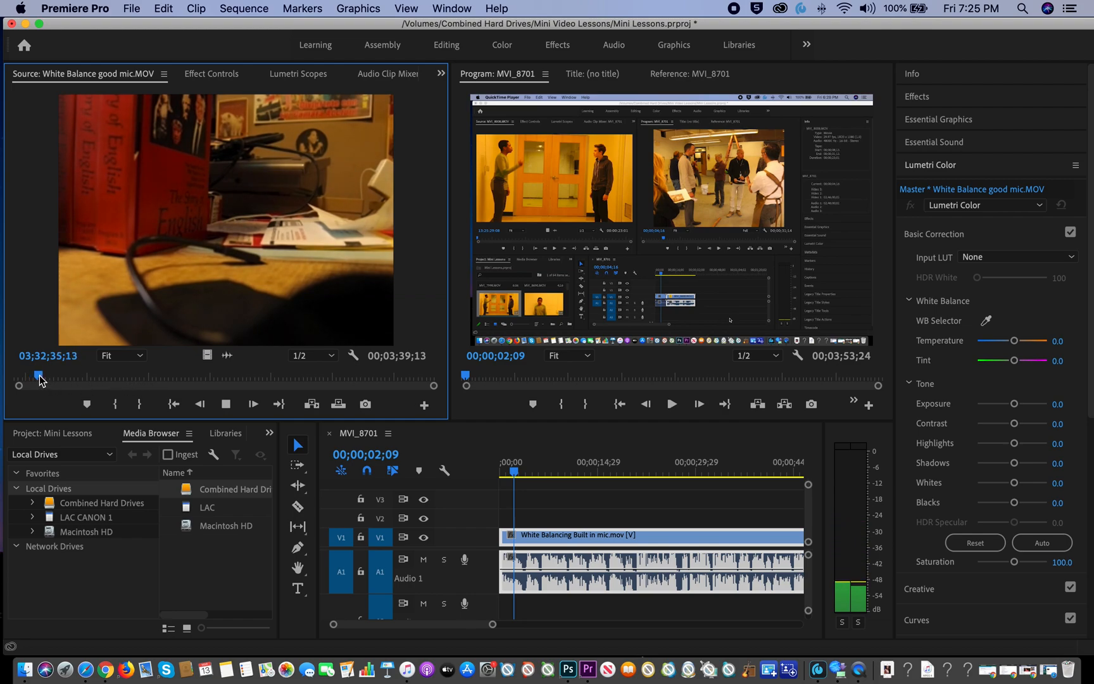
Stop the good-mic clip and mark its In point at 03;32;36;04, near the start of the speech.
key(space)
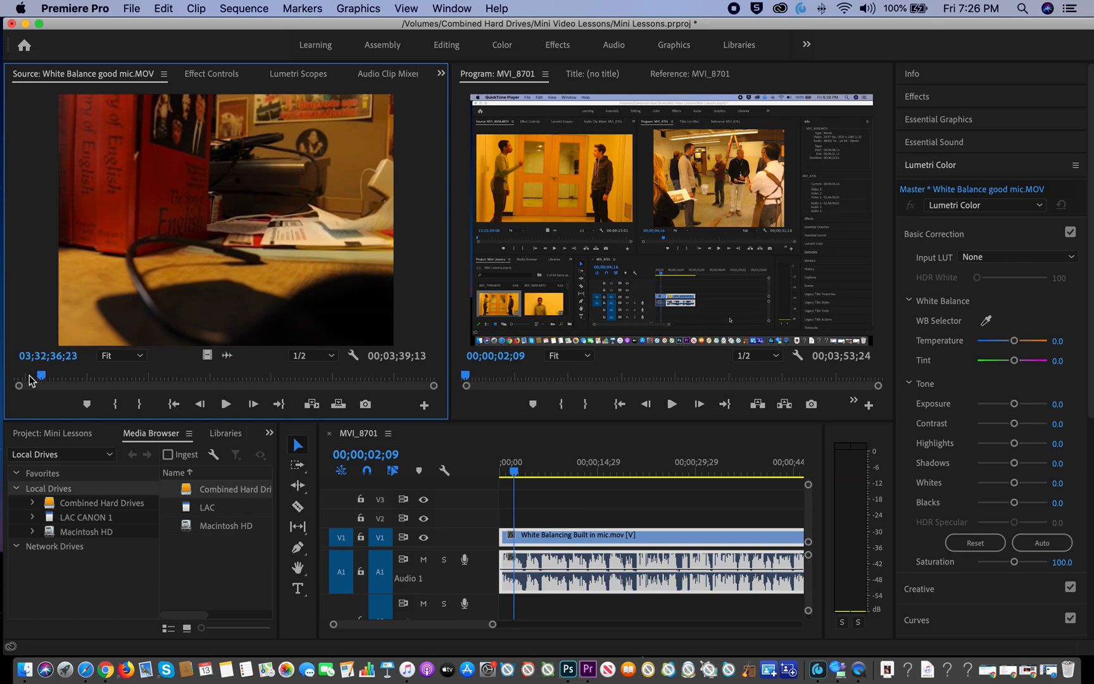
key(k)
key(l)
key(k)
key(i)
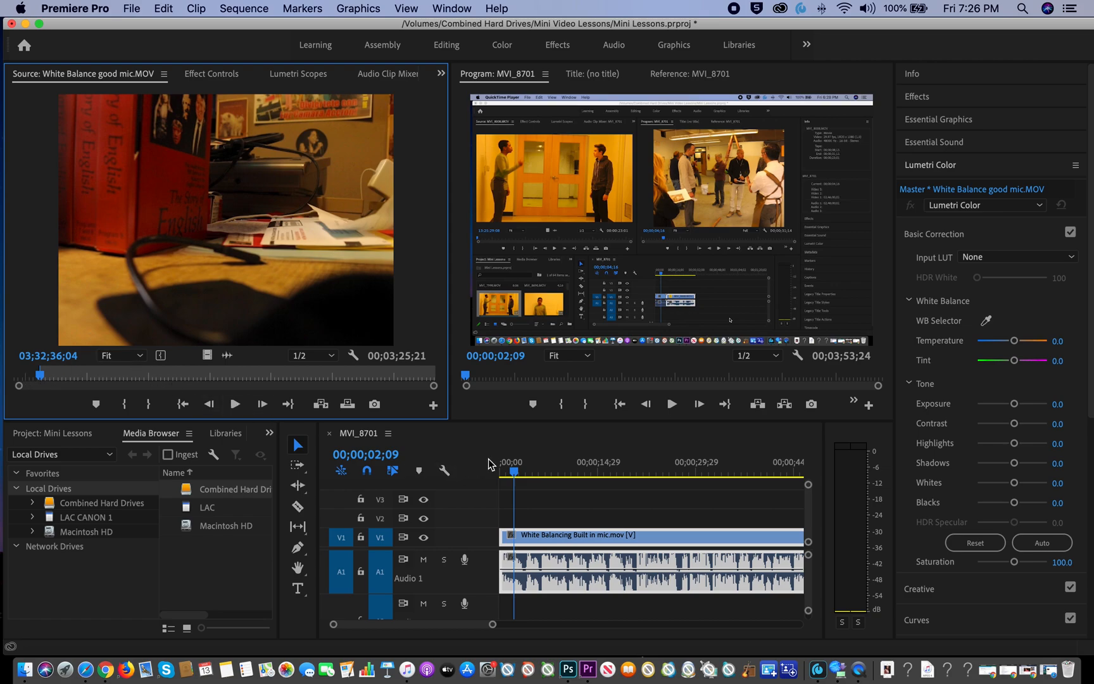
Enlarge the timeline area and lock tracks V1 and A1 to protect the built-in-mic clip.
drag(511, 422, 527, 322)
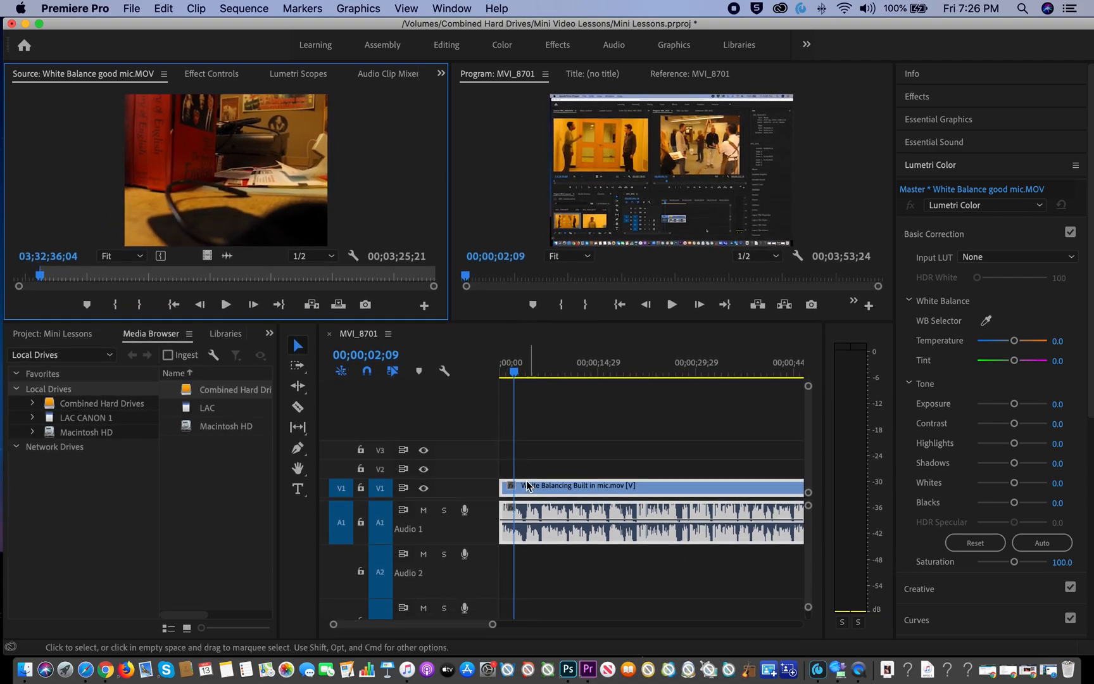
click(362, 490)
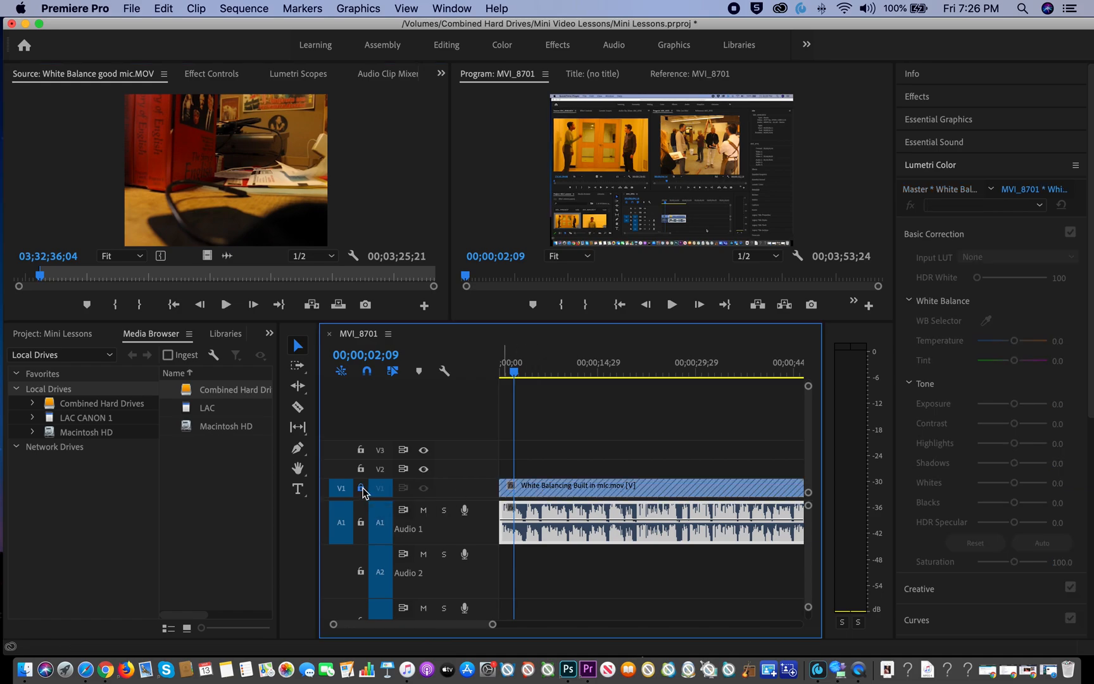
click(362, 523)
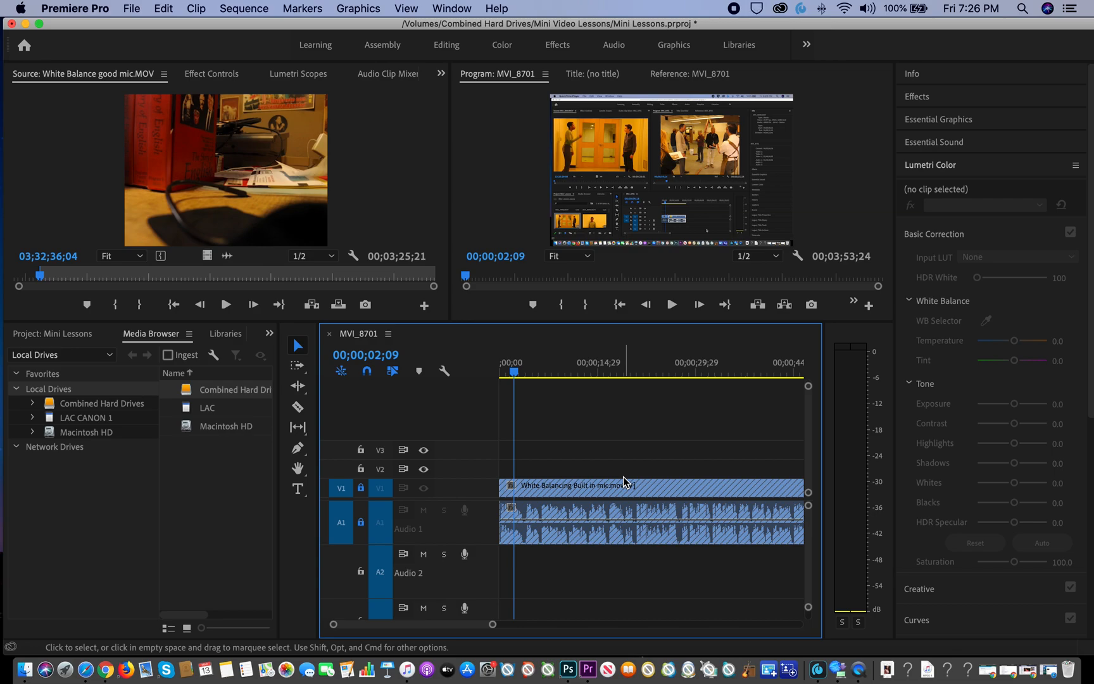
Place the marked good-mic clip on V2 and A2 at the start of the MVI_8701 sequence.
scroll(623, 476, right, 1)
drag(494, 623, 661, 625)
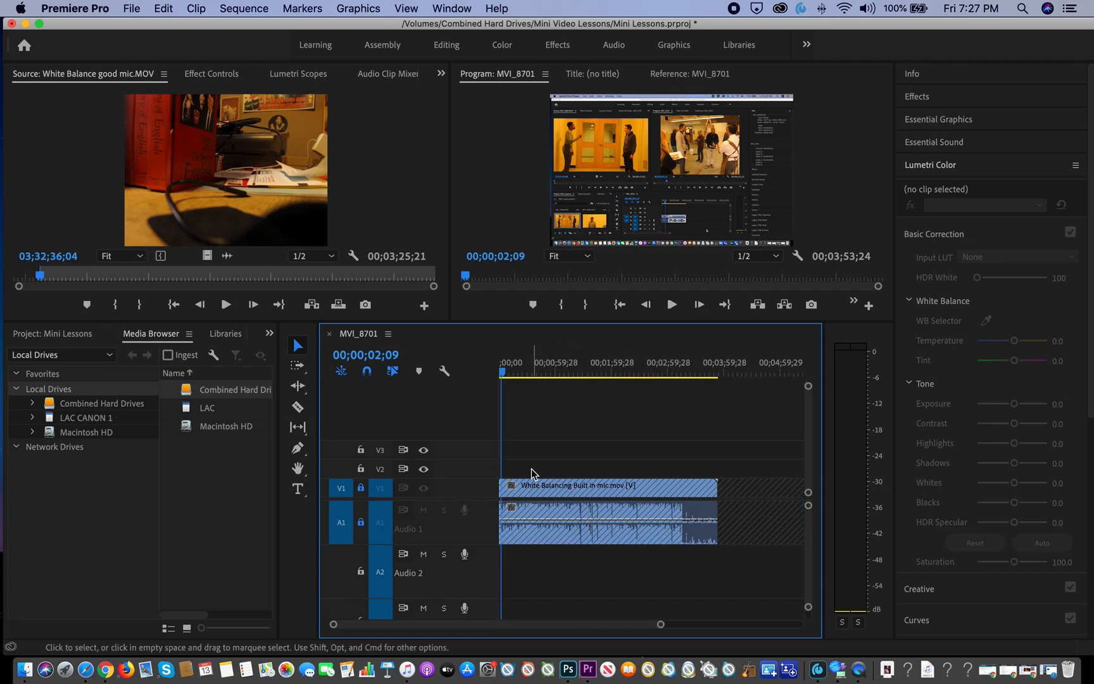
click(206, 172)
drag(449, 359, 482, 469)
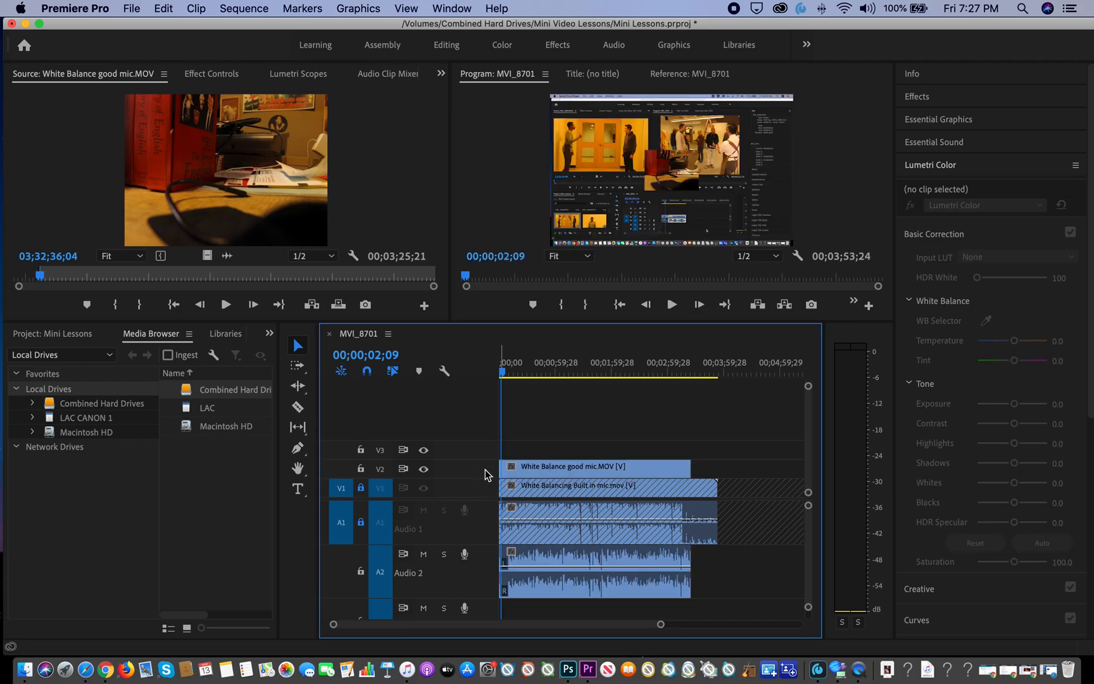
Unlock tracks V1 and A1 and save the project.
scroll(518, 615, right, 3)
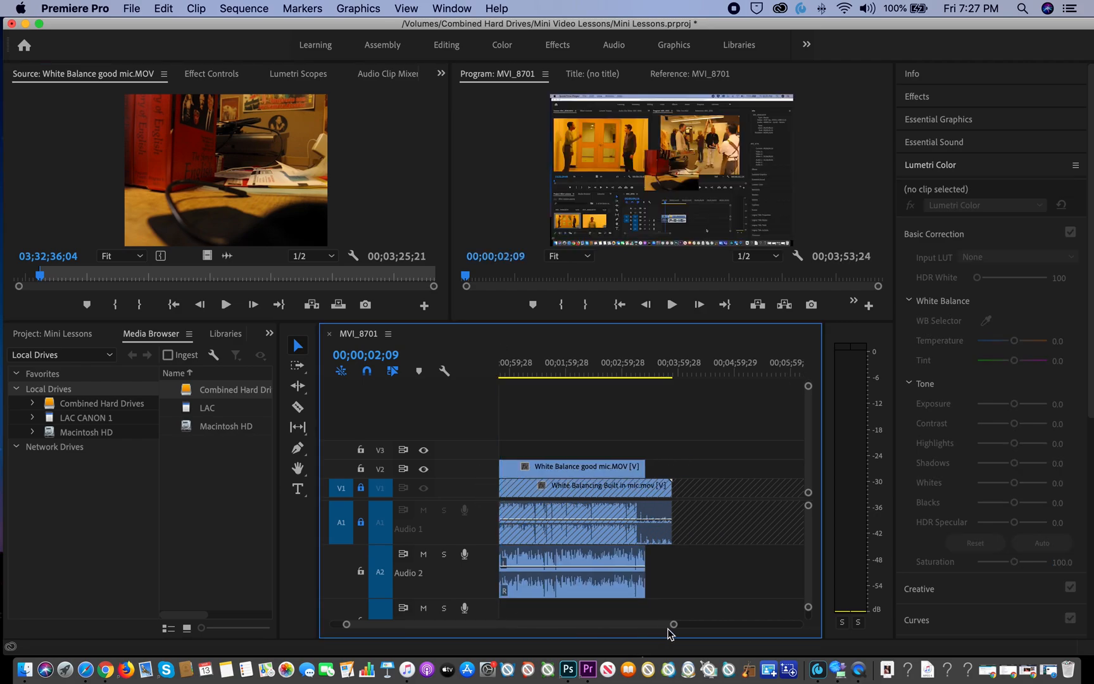
drag(673, 626, 716, 627)
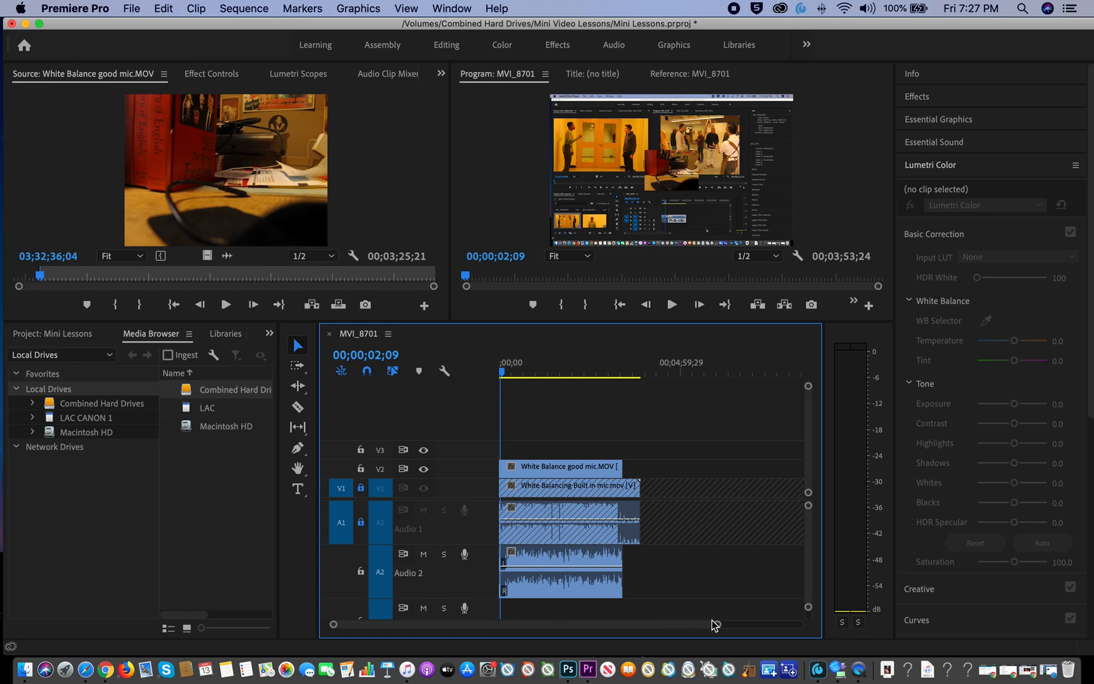
drag(717, 624, 576, 623)
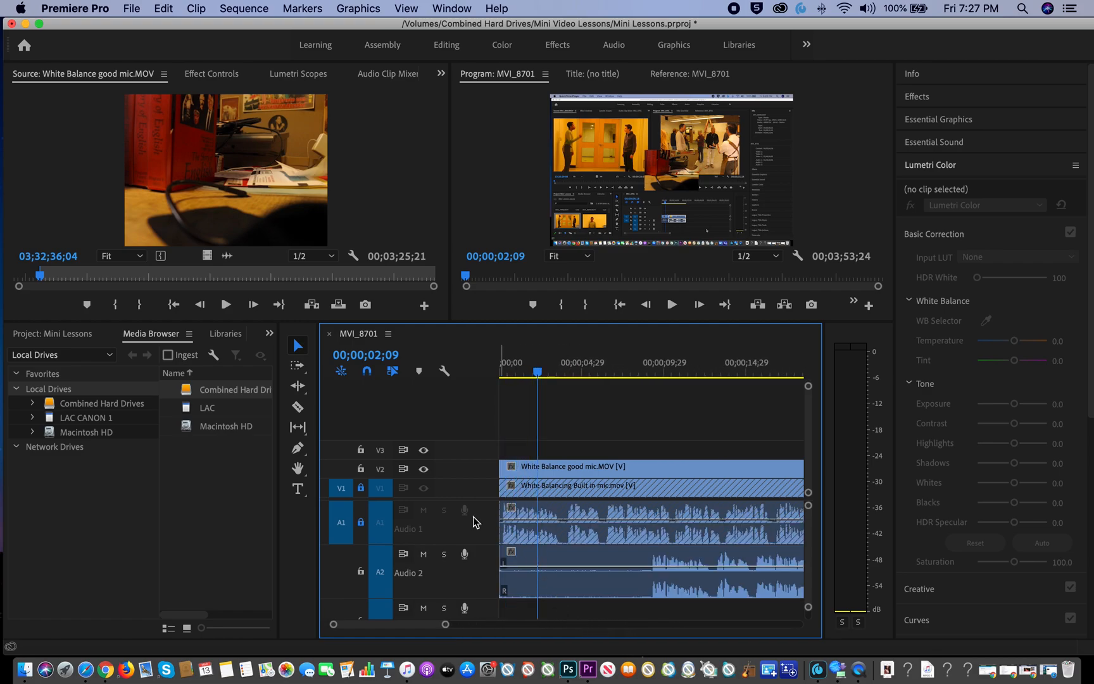
click(362, 489)
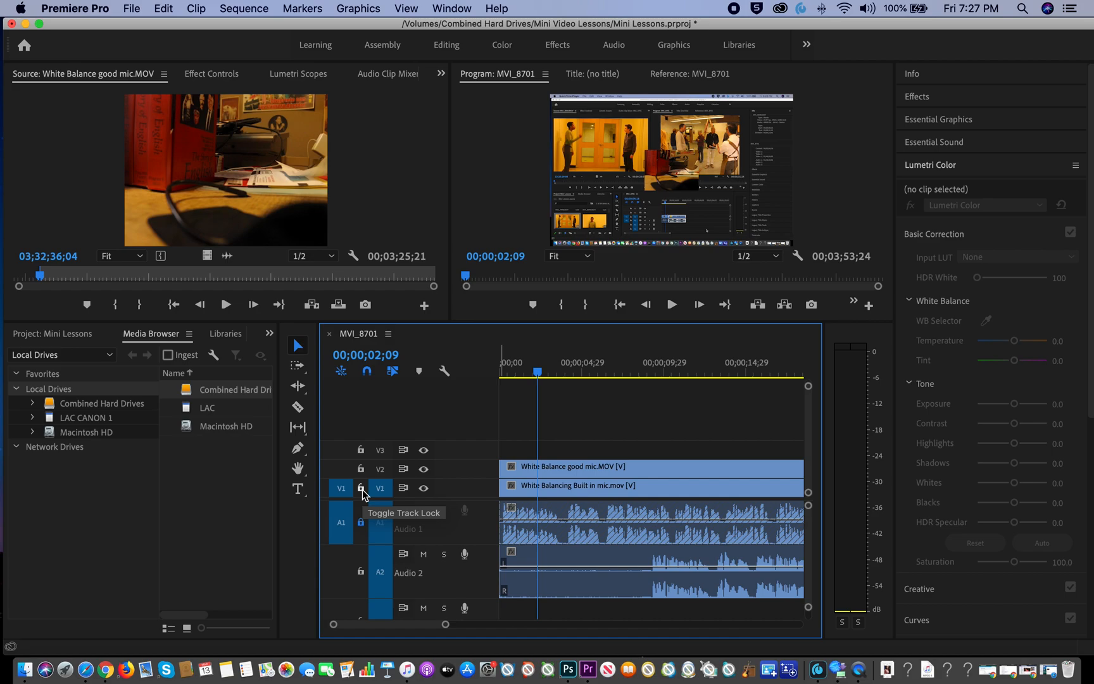
click(361, 522)
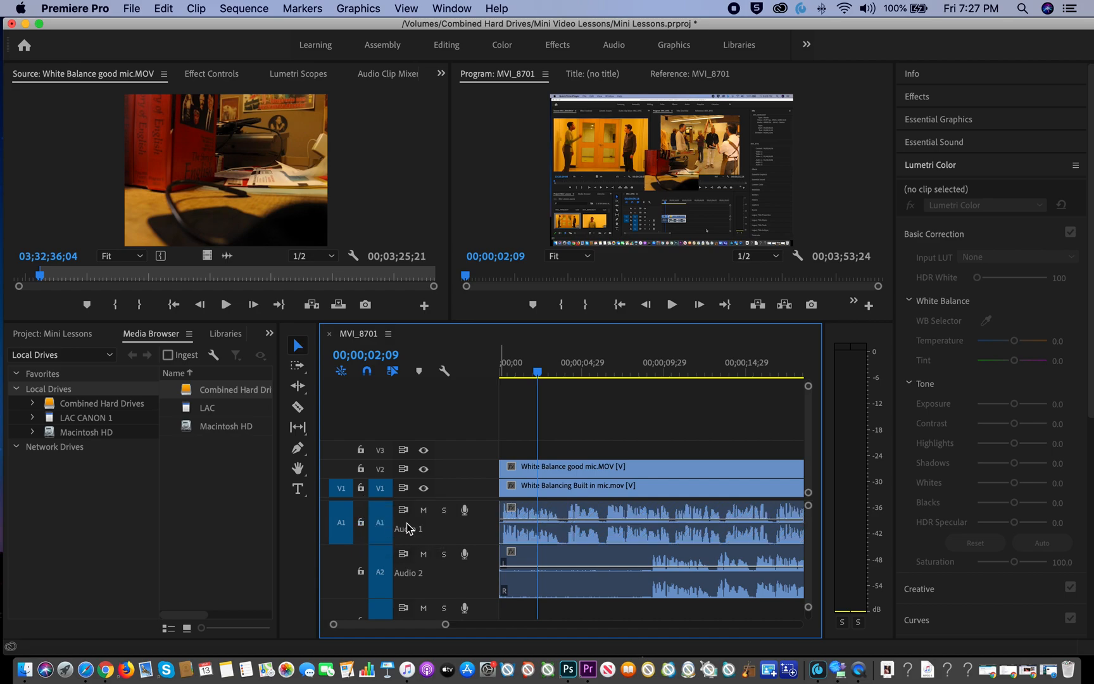
key(super+s)
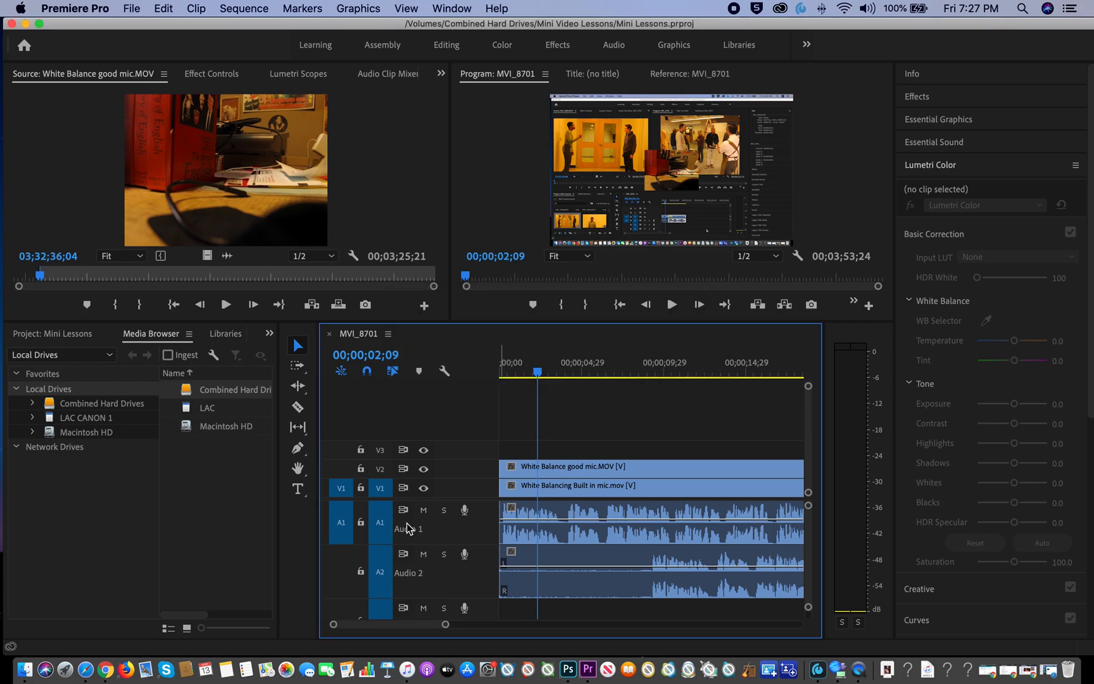
Play the sequence briefly from the start to hear where the built-in-mic speech begins.
scroll(408, 528, down, 3)
scroll(408, 528, up, 3)
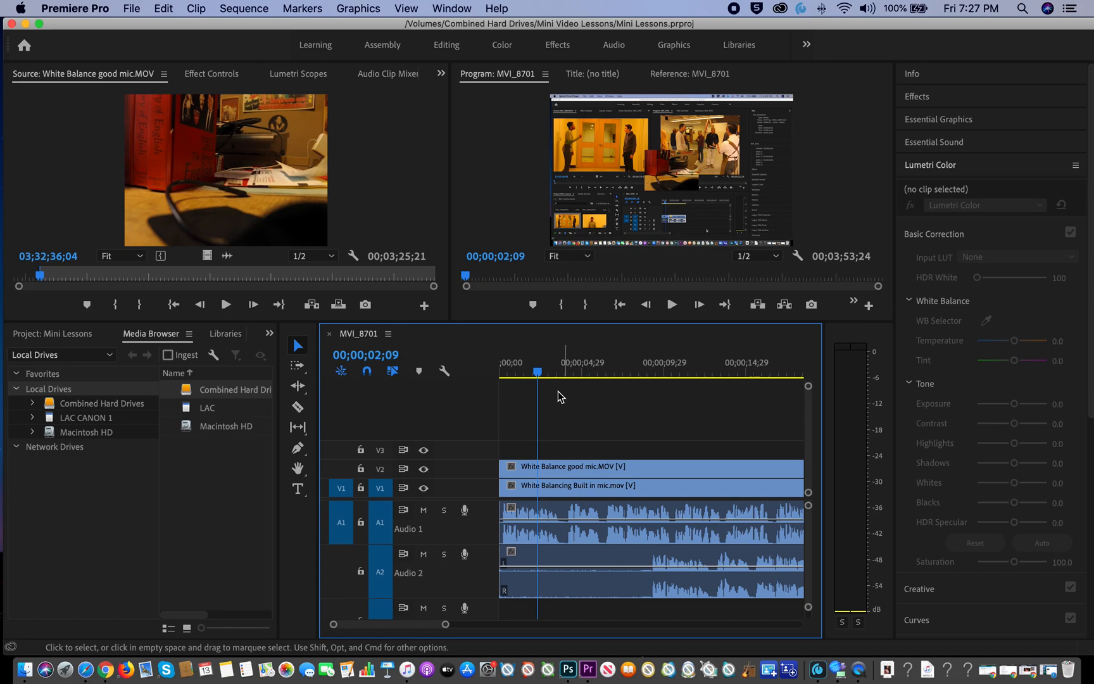
drag(537, 371, 502, 378)
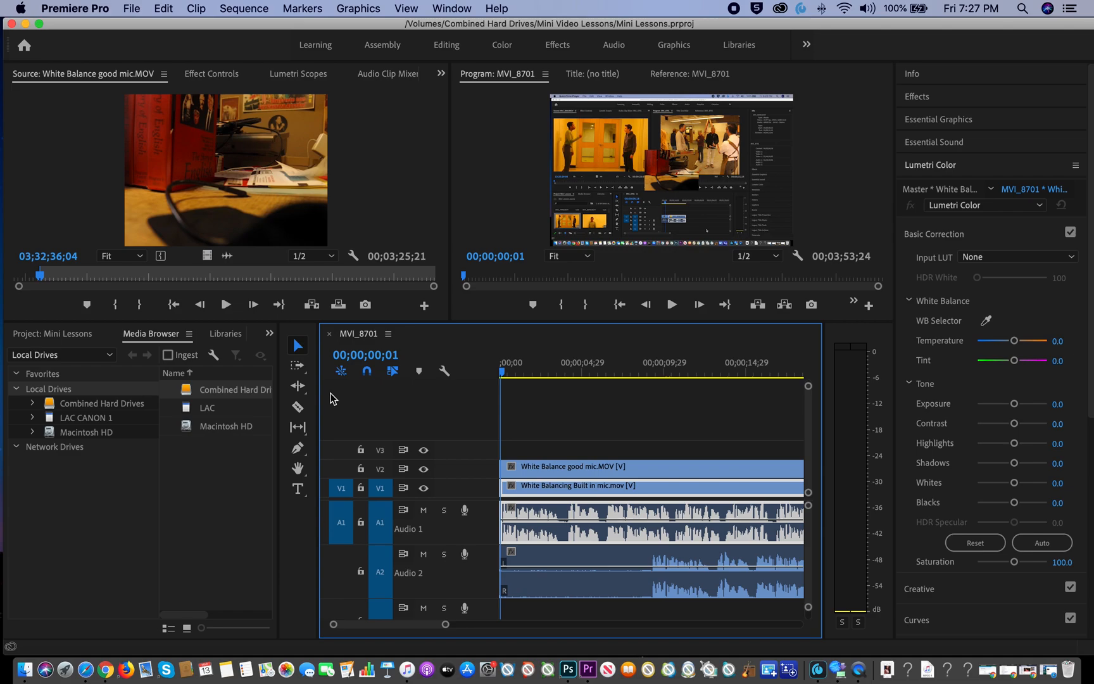
key(space)
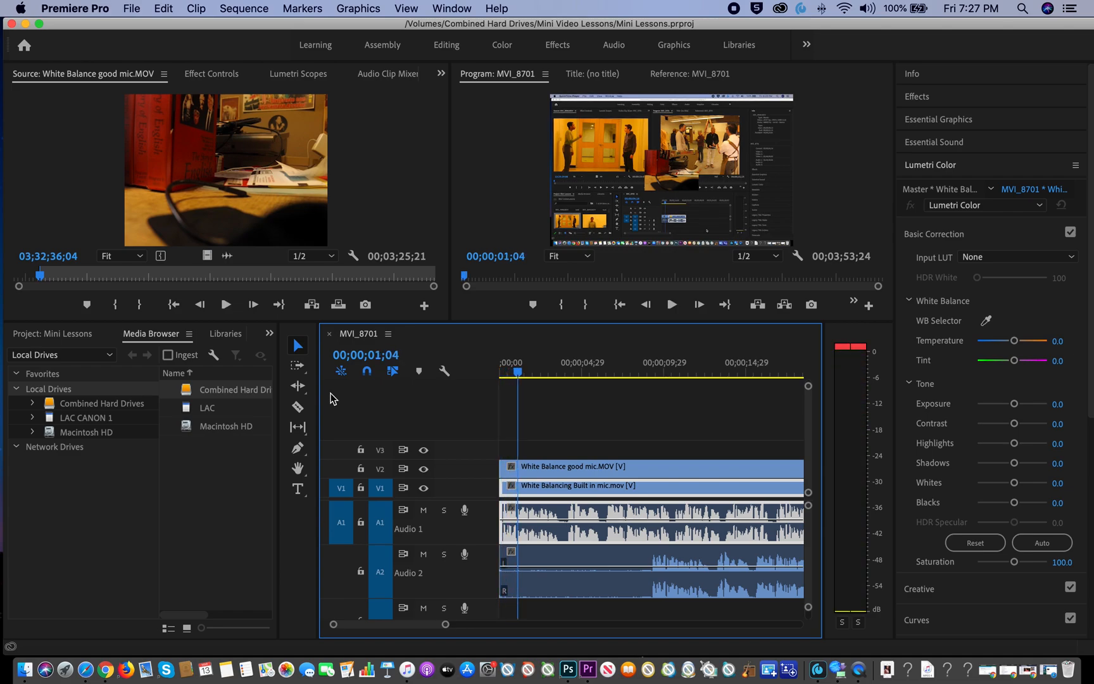
Park the playhead at 00;00;09;04, where the A2 waveform begins, and play both audio tracks briefly.
click(649, 375)
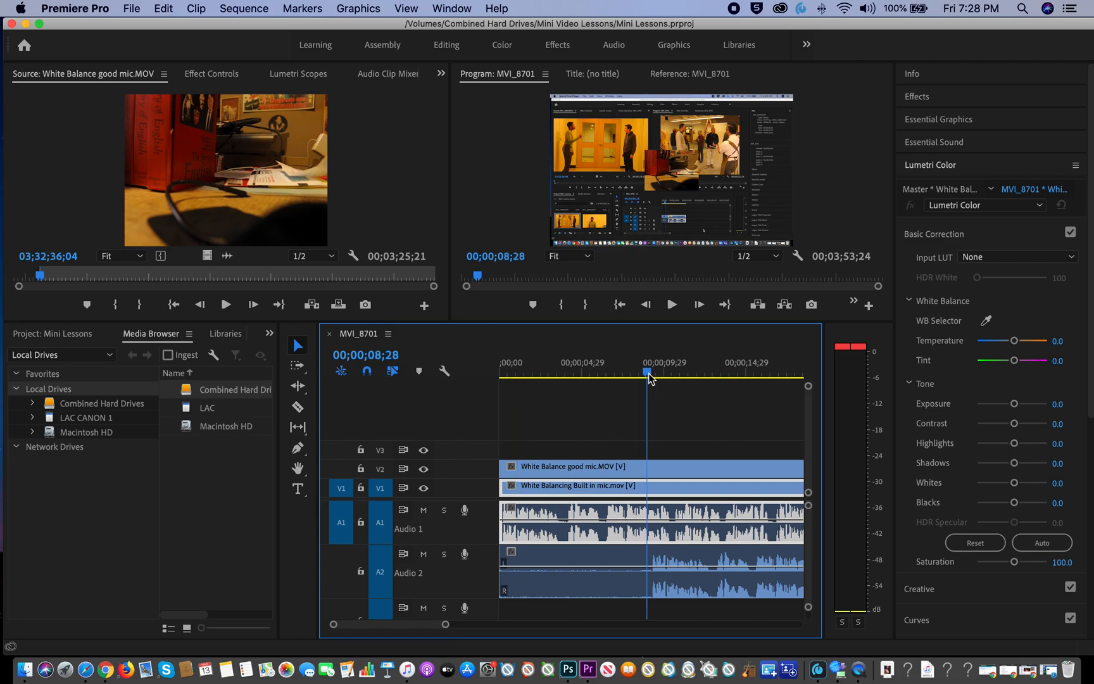
drag(650, 374, 650, 373)
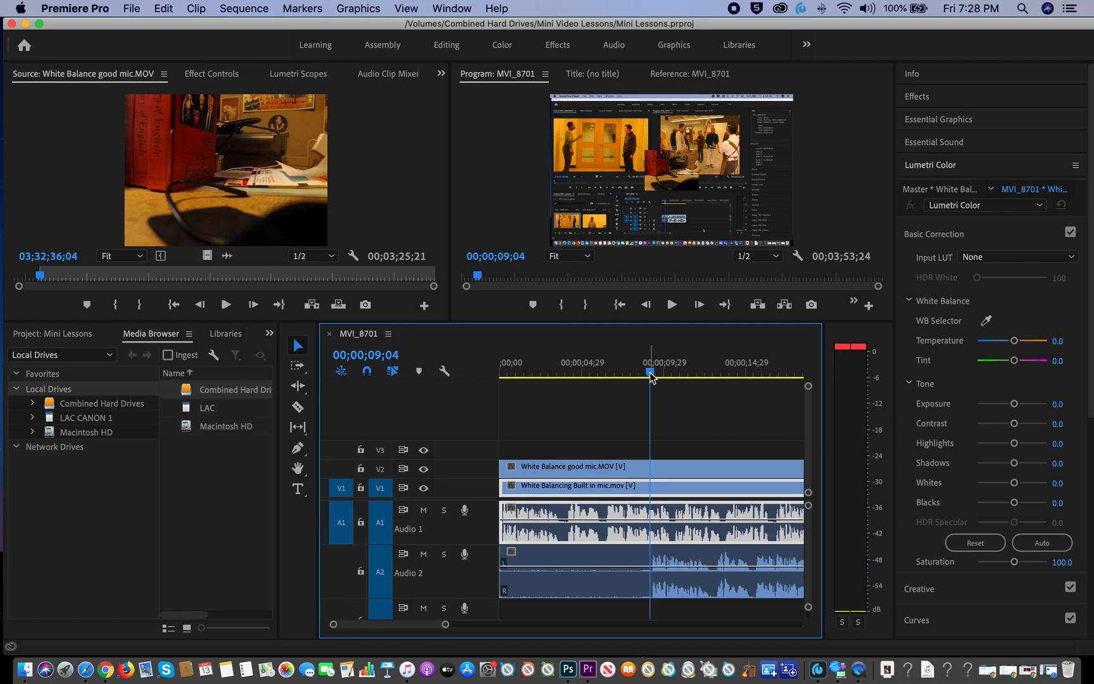
key(space)
key(space)
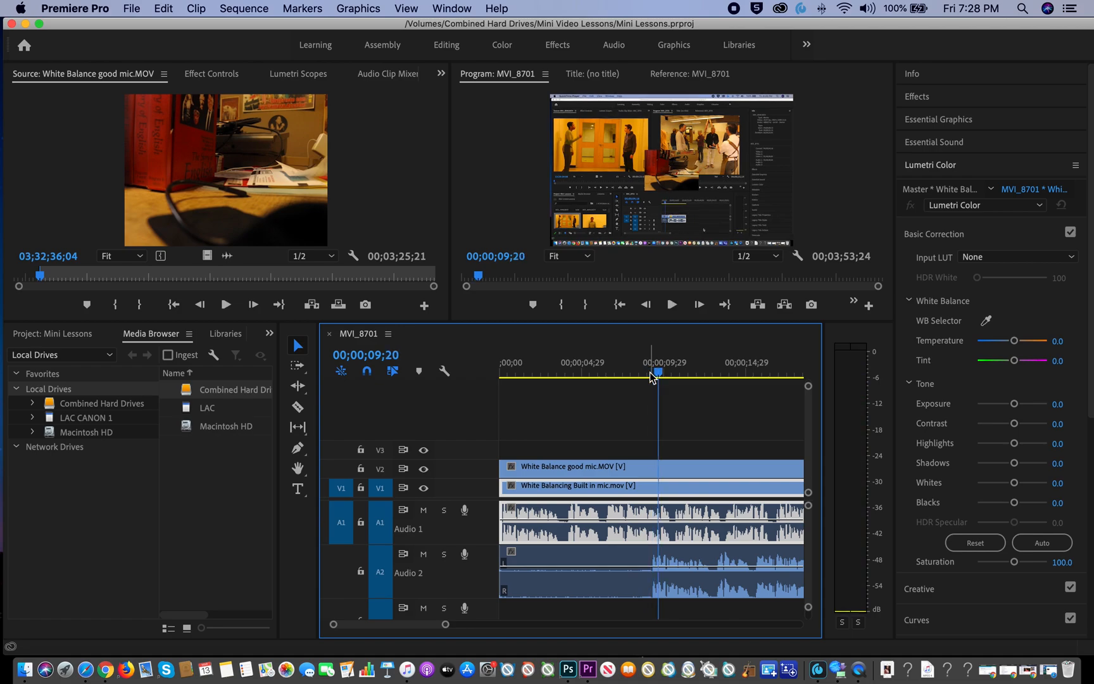
Mute track A1 and replay the start of the A2 speech to hear only the good mic.
click(423, 510)
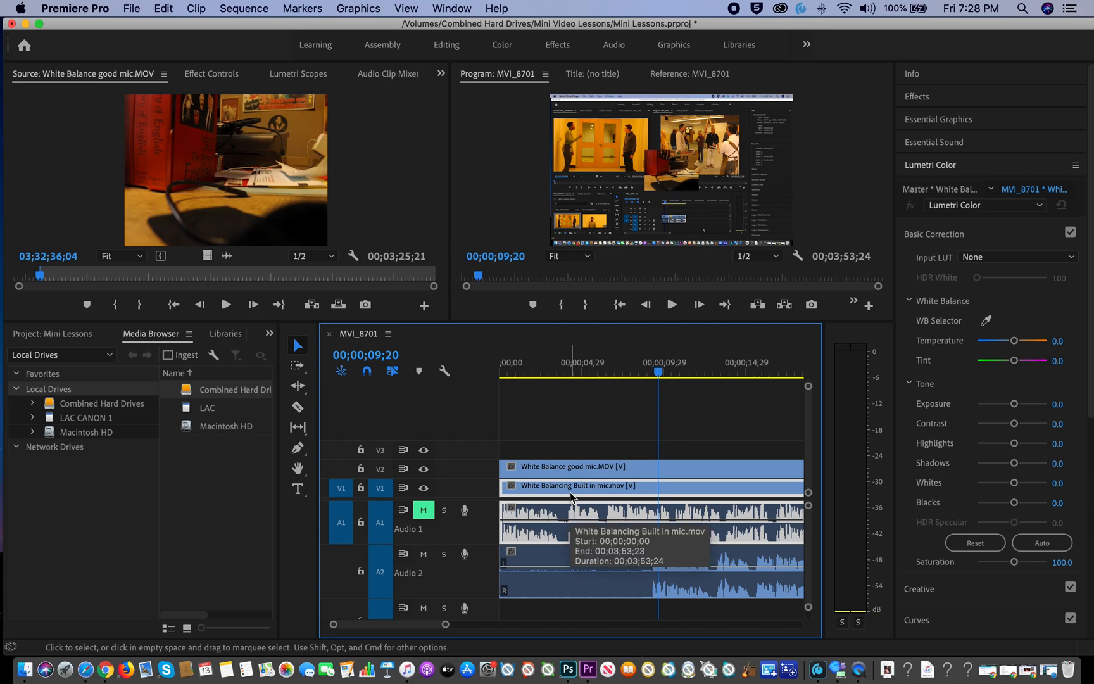
drag(658, 375, 647, 375)
key(space)
key(space)
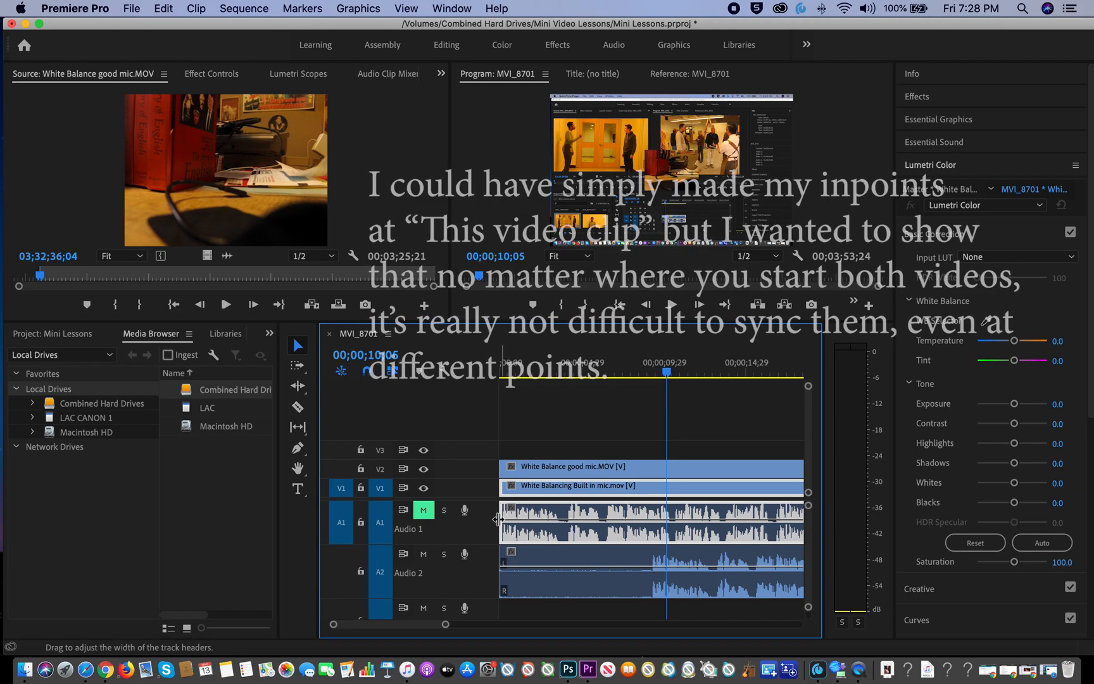
Trim the silence off the good-mic clip's start and move the clip to 00;00;00;06, aligning its waveform with A1.
drag(502, 556, 537, 559)
drag(446, 625, 422, 628)
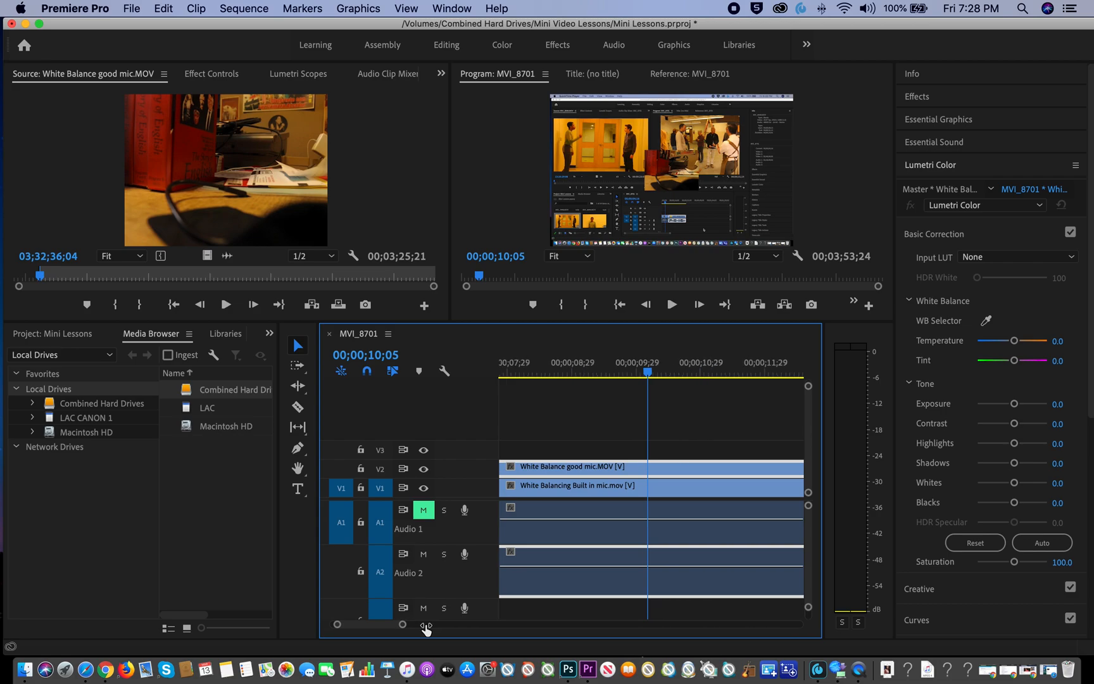
drag(375, 626, 371, 626)
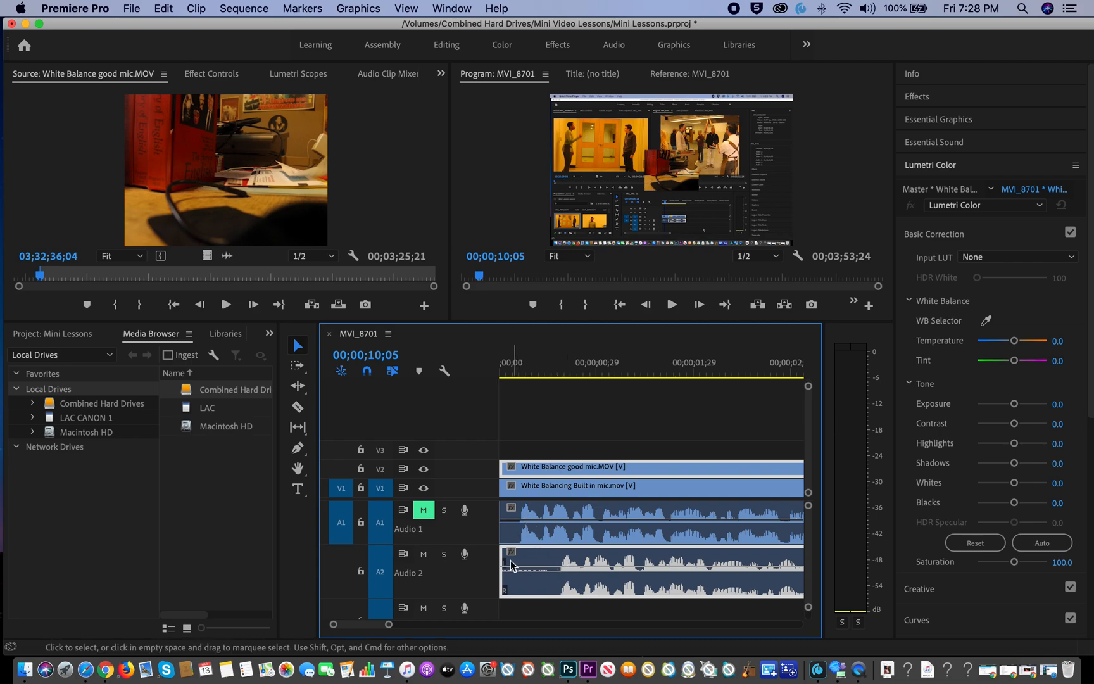
drag(502, 561, 556, 563)
drag(563, 562, 540, 561)
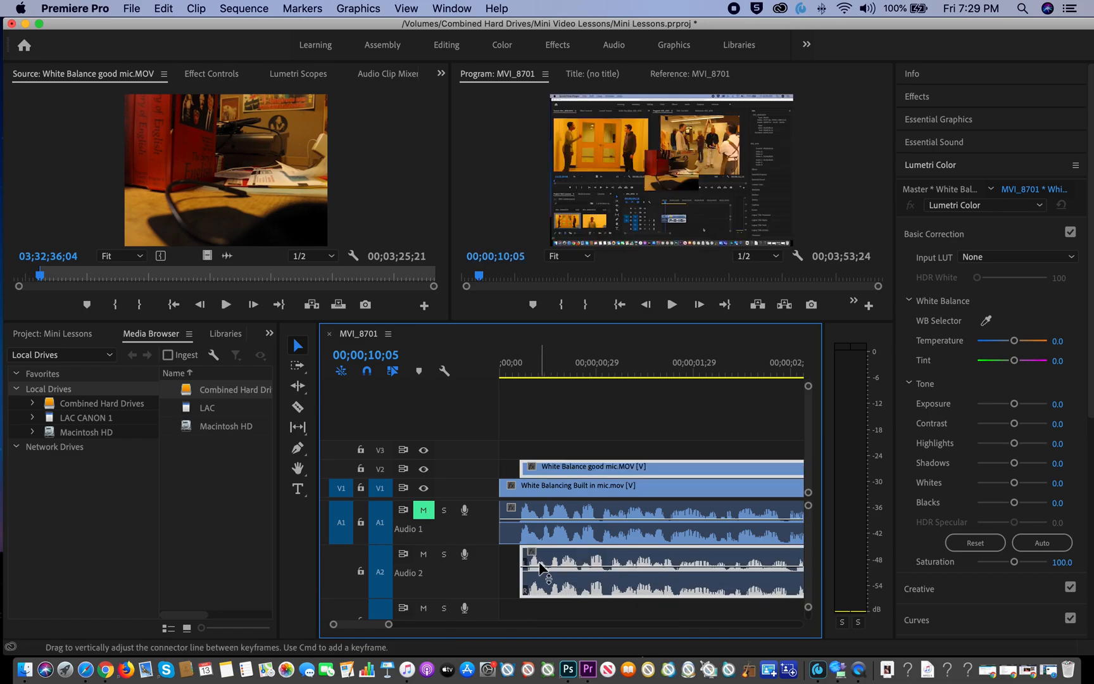
Park the playhead at 00;00;00;24, open the V2 good-mic clip in the Source monitor, and clear the timeline selection.
mouse_move(575, 370)
mouse_down()
mouse_move(565, 365)
mouse_move(599, 373)
mouse_move(579, 373)
mouse_up()
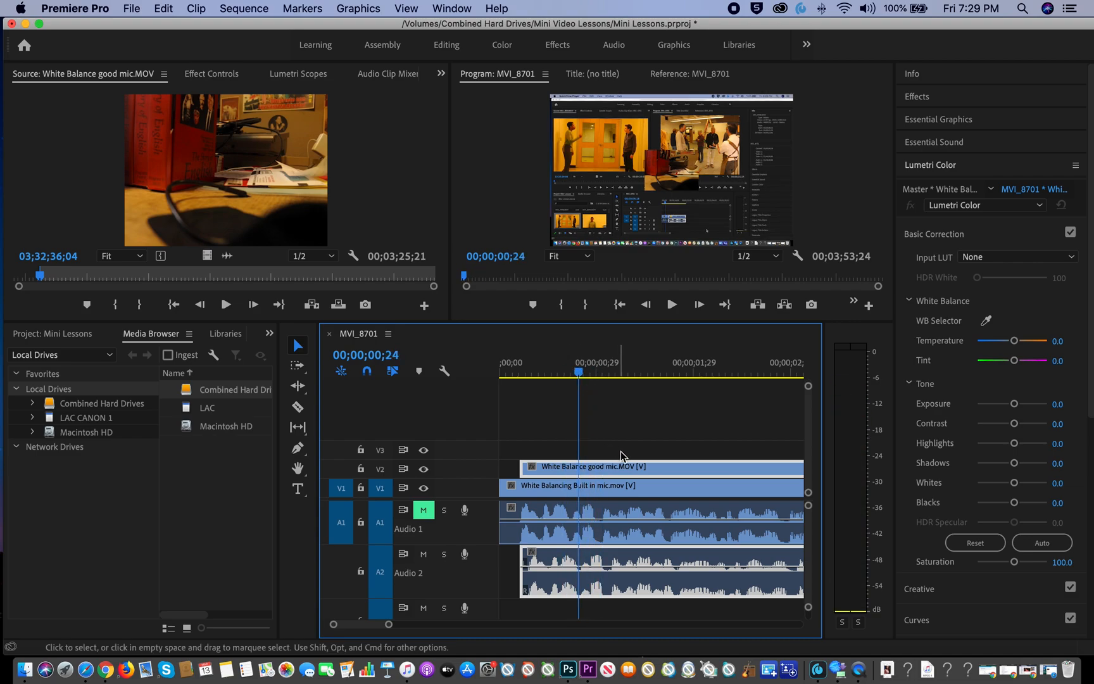
double_click(645, 467)
click(617, 446)
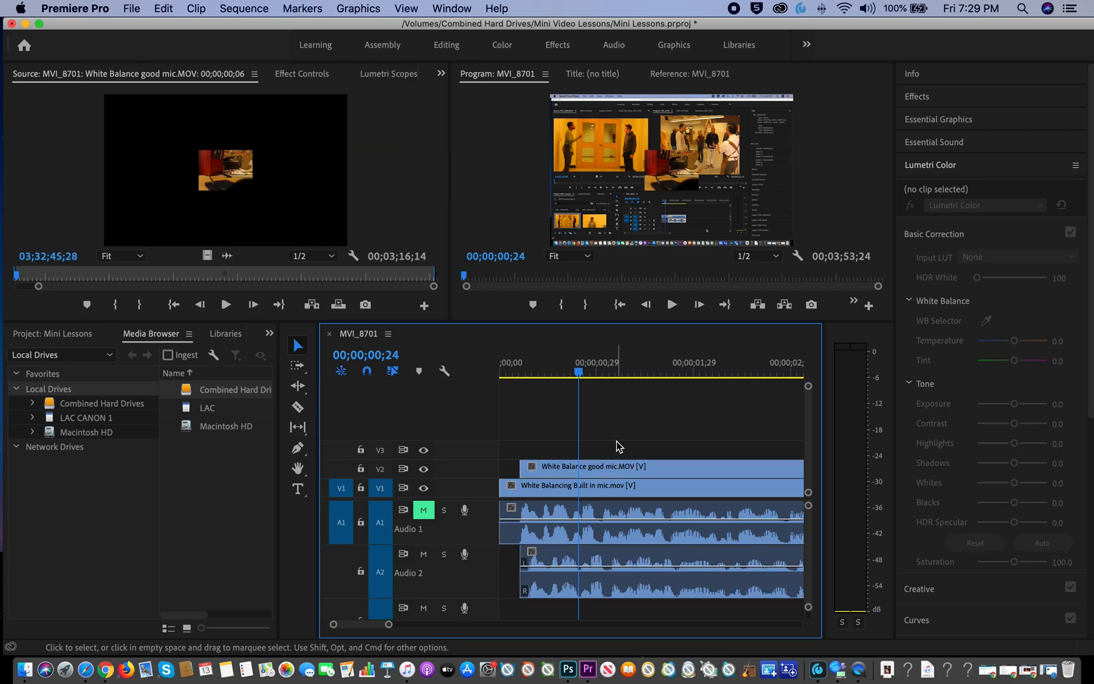
Lock video track V1 and audio tracks A1, A2 and A3, leaving V2 unlocked.
click(361, 489)
click(361, 523)
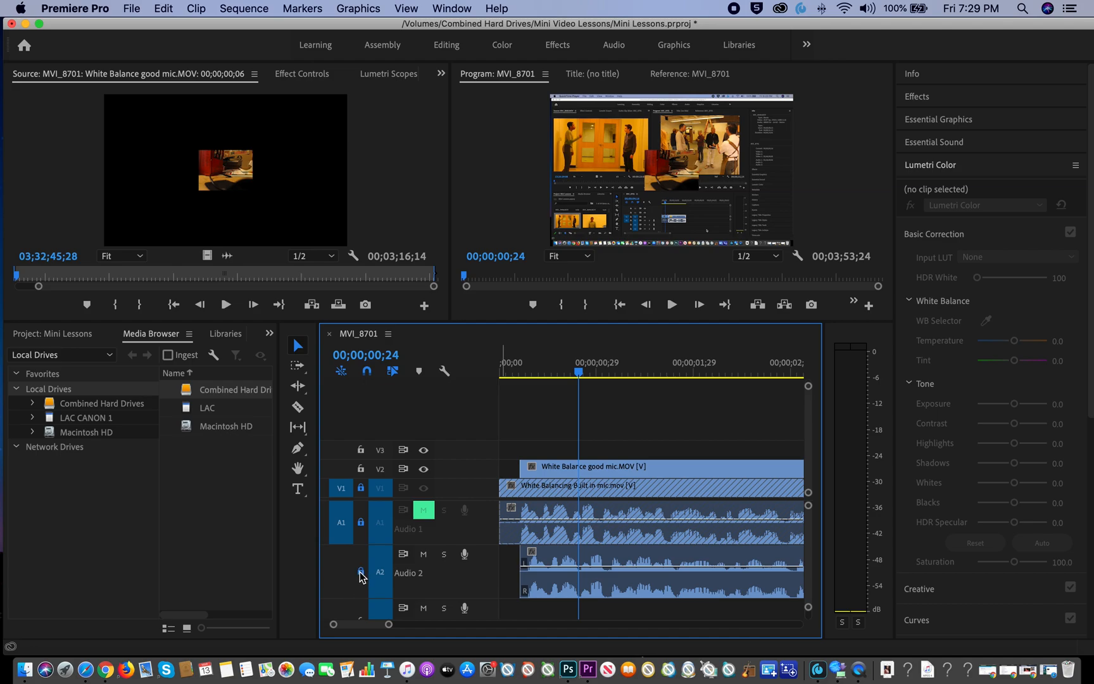
click(361, 574)
scroll(362, 591, down, 2)
click(362, 588)
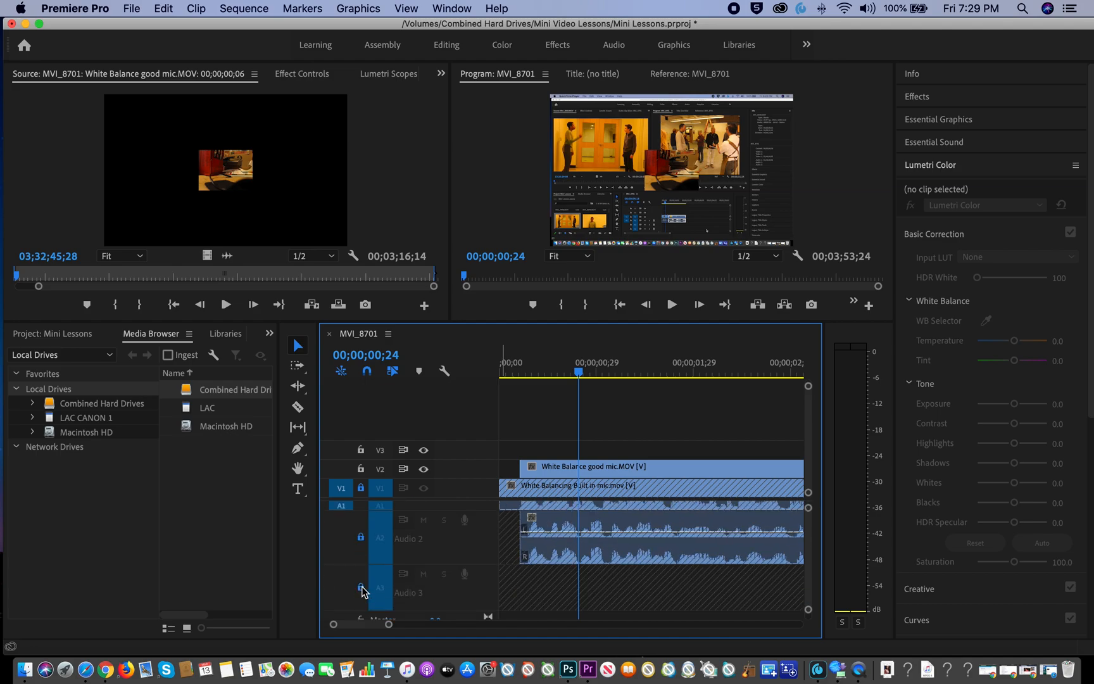
scroll(399, 560, up, 2)
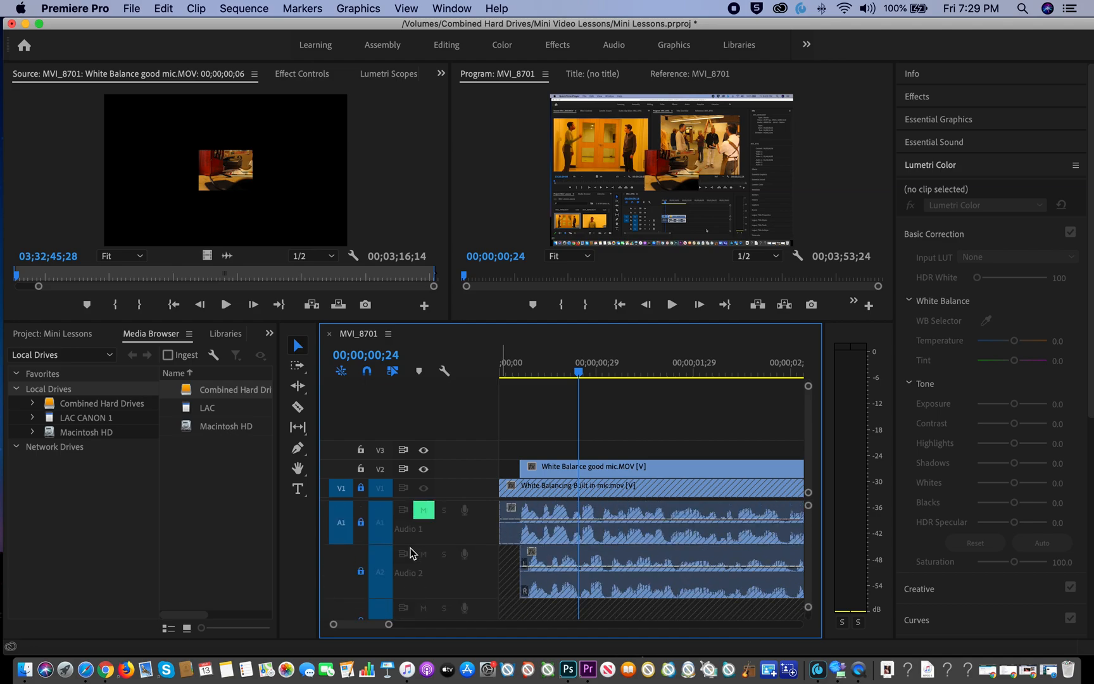
Delete the video part of the White Balance good mic.MOV clip from track V2.
click(581, 470)
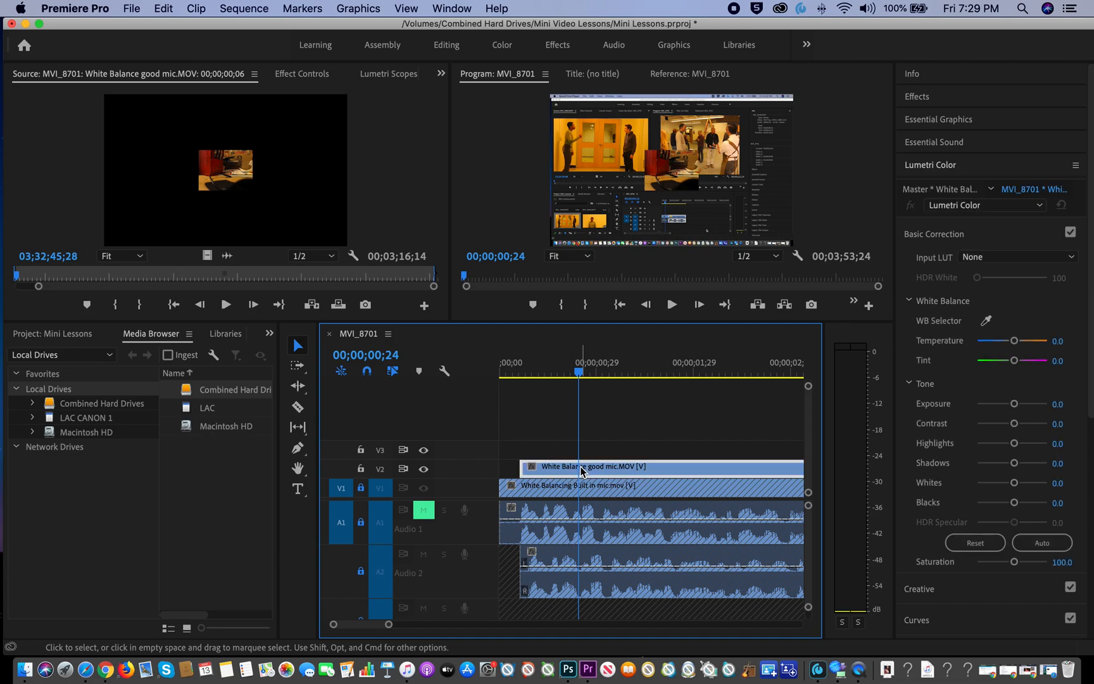
key(Delete)
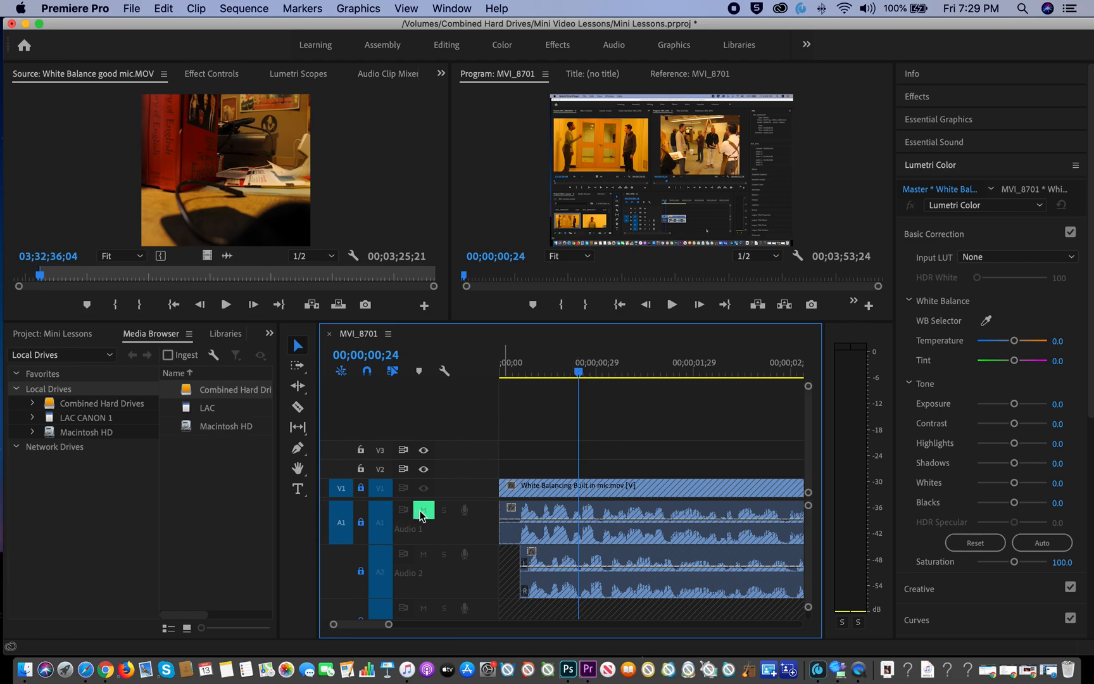
Enlarge the Source and Program monitors and play the sequence from 00;00;00;05 with A1 muted.
drag(578, 373, 518, 372)
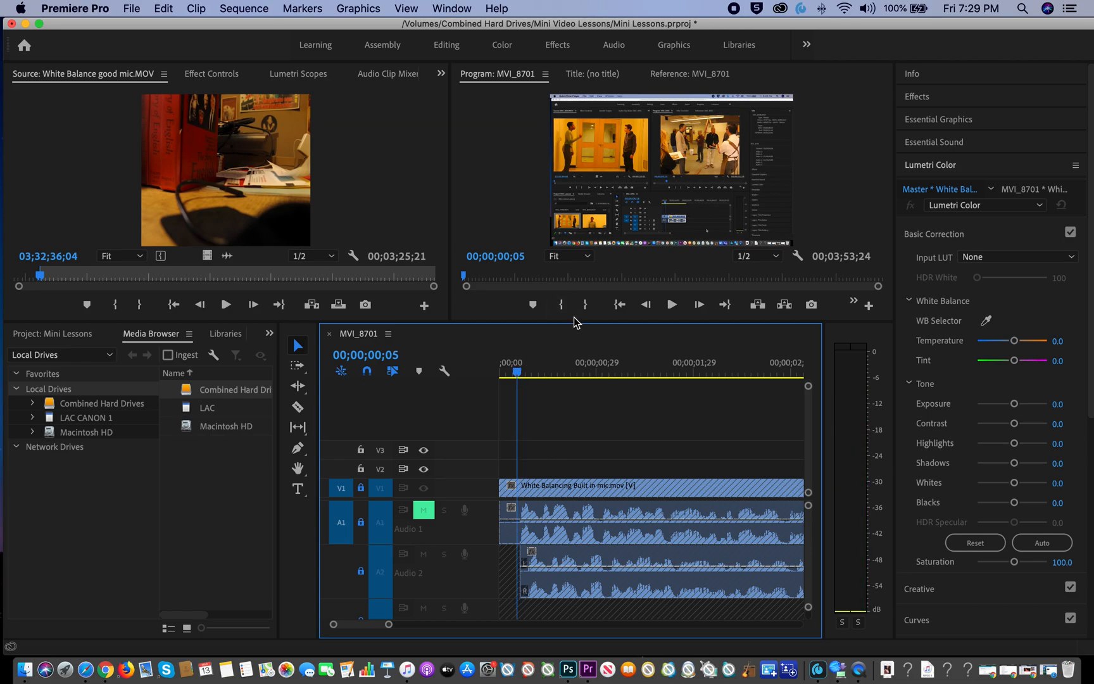
drag(574, 323, 577, 435)
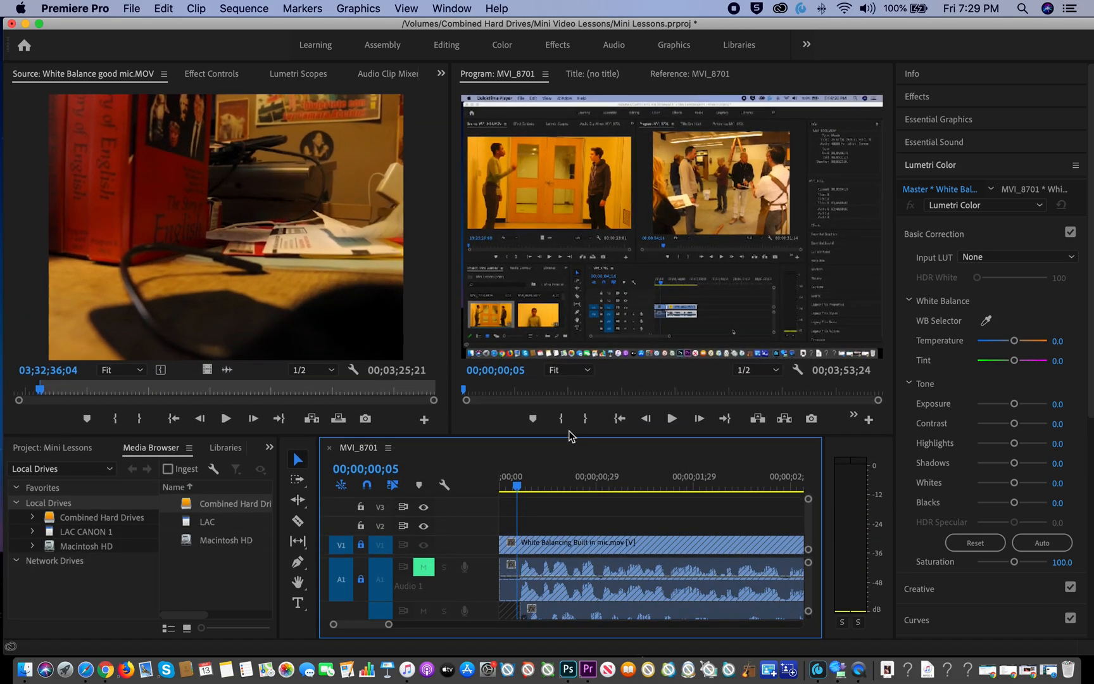
click(671, 421)
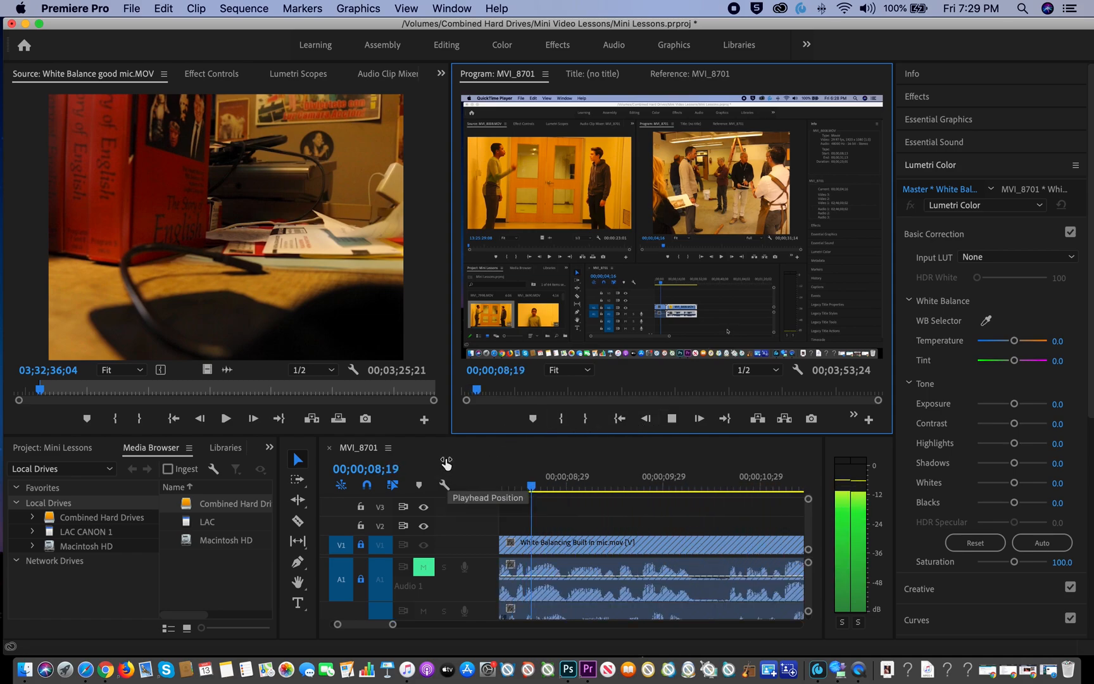
key(space)
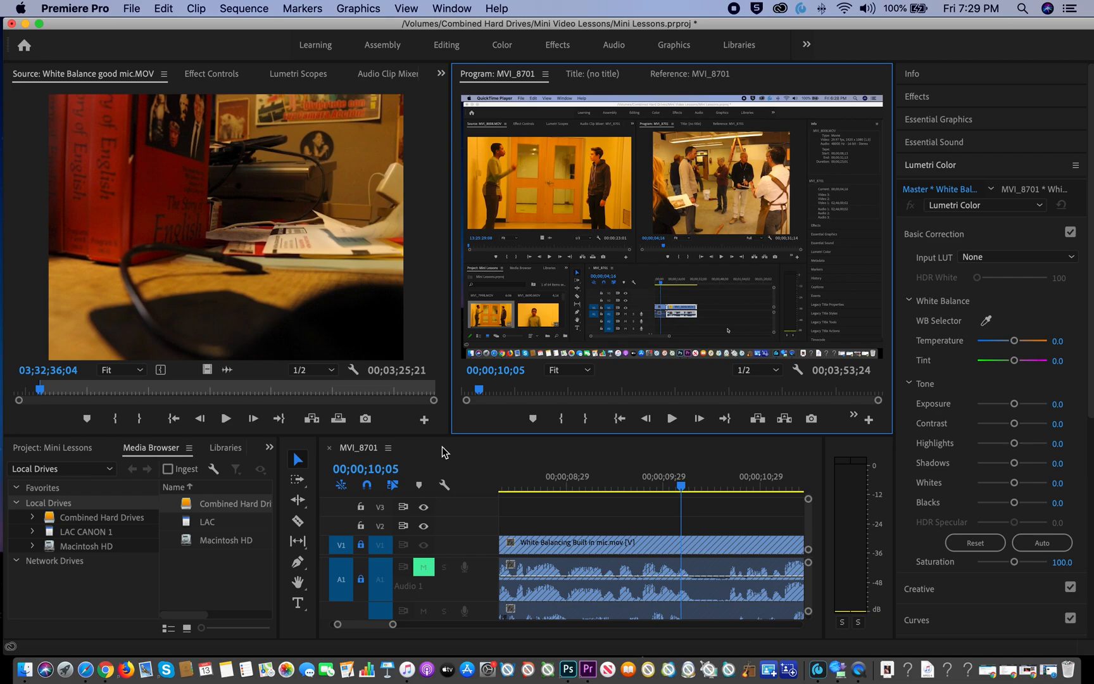
Unlock and unmute track A1, and replay from 00;00;08;19 to hear both microphones together.
click(426, 571)
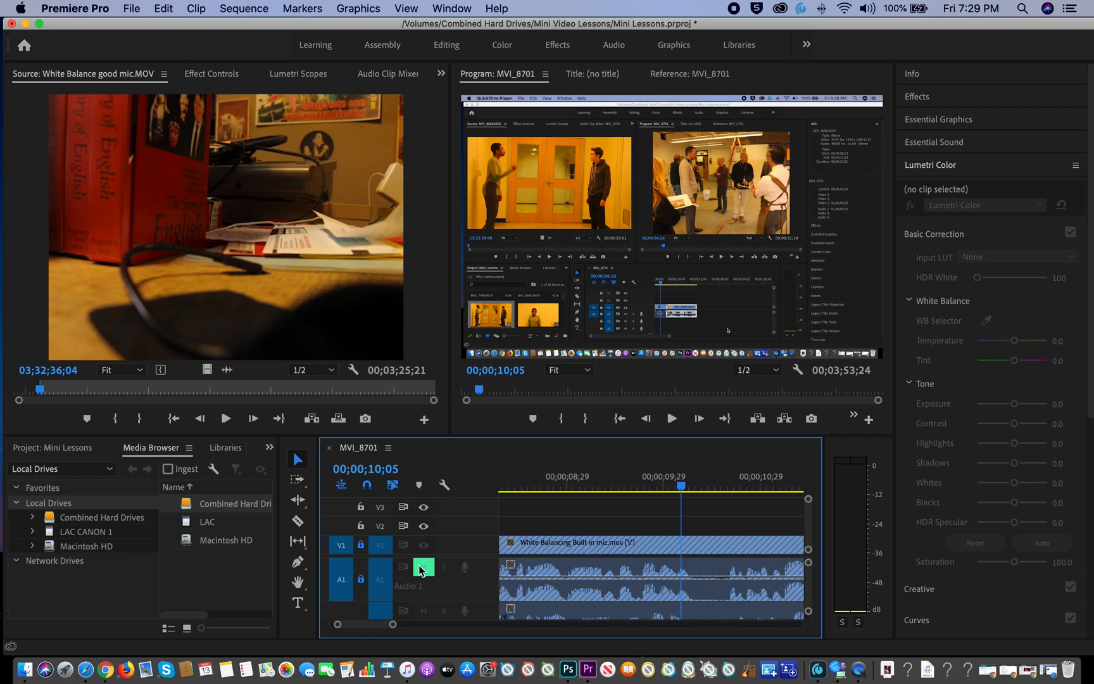
click(424, 567)
drag(654, 488, 509, 494)
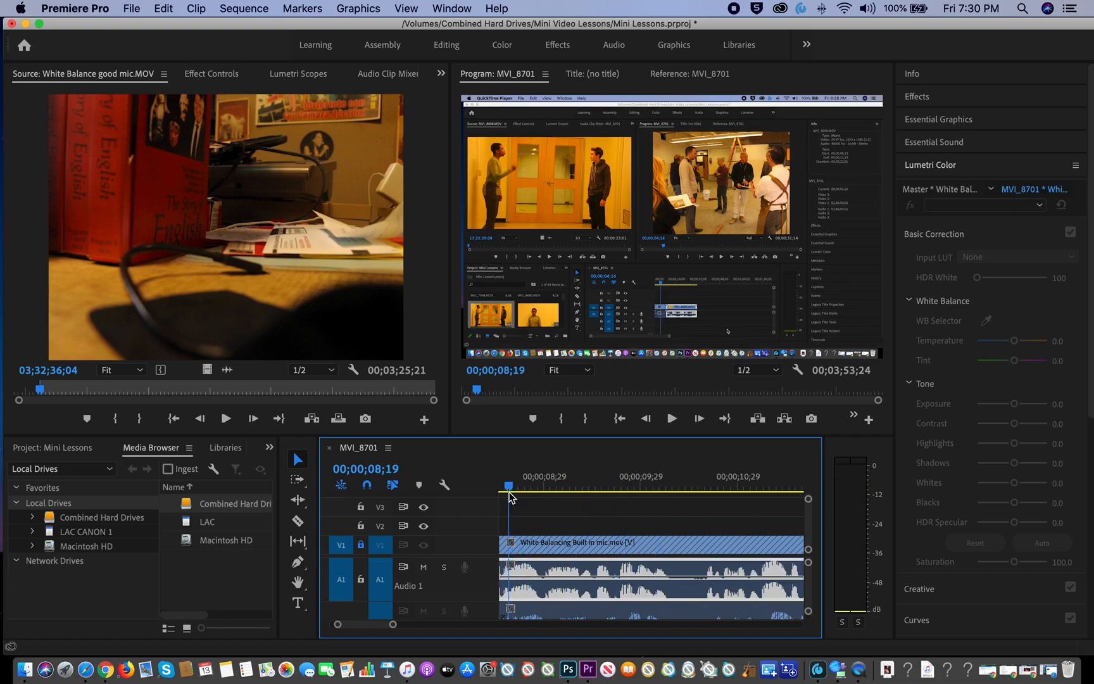
key(space)
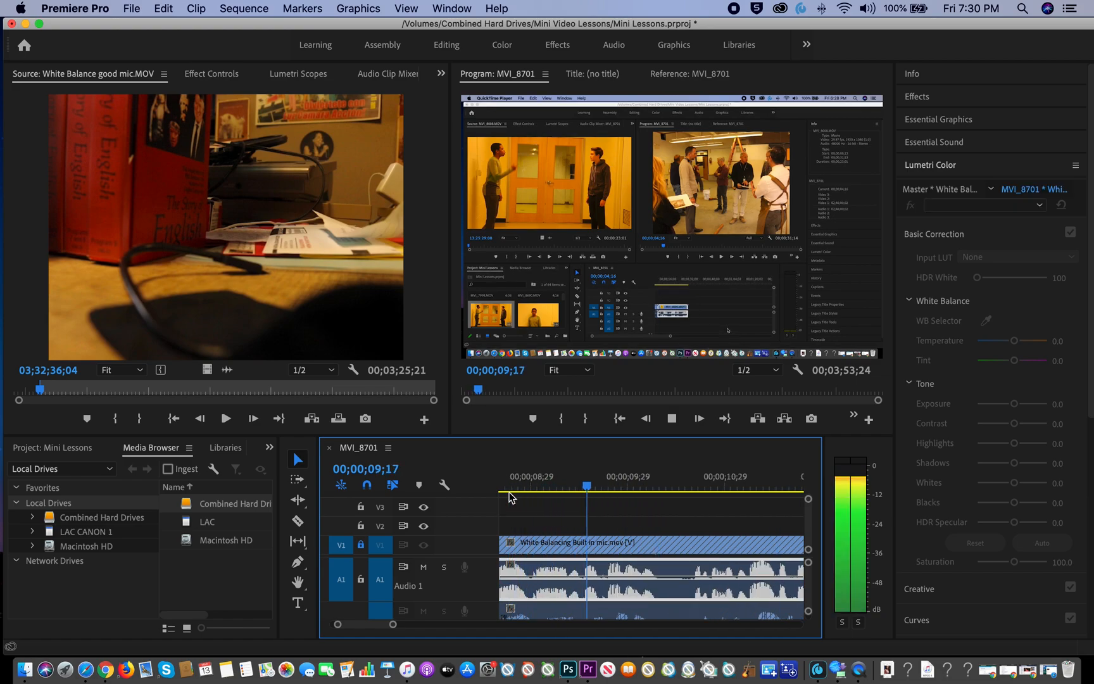
key(space)
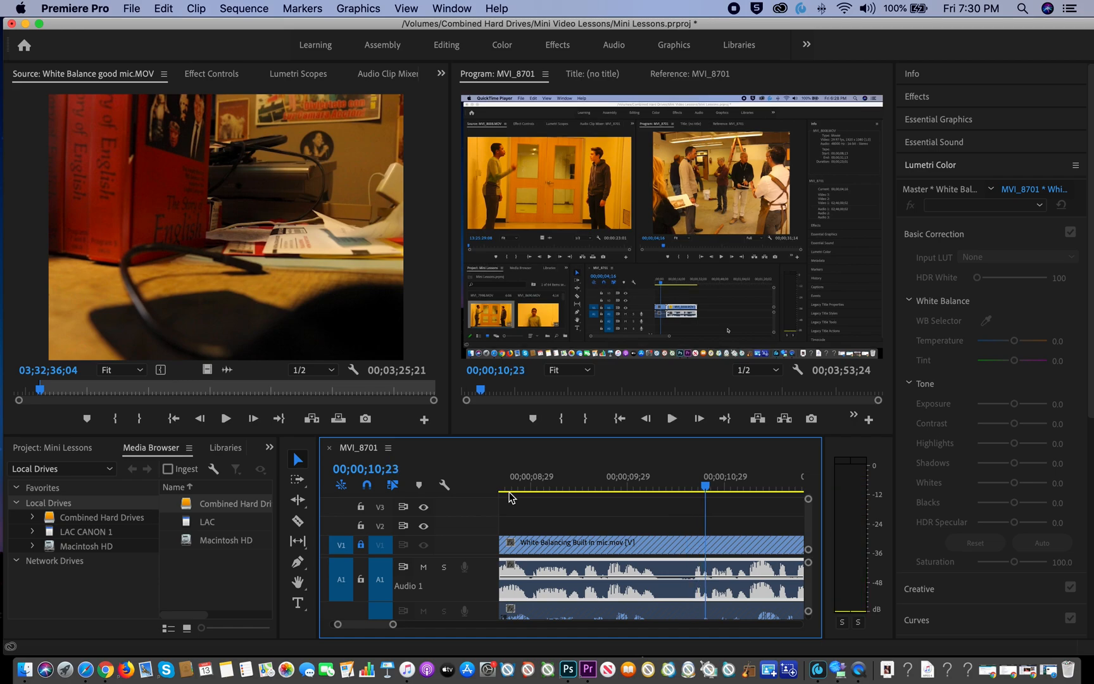
Unlock track A2, keep V1 locked, and delete the built-in-mic audio from track A1.
scroll(509, 498, left, 5)
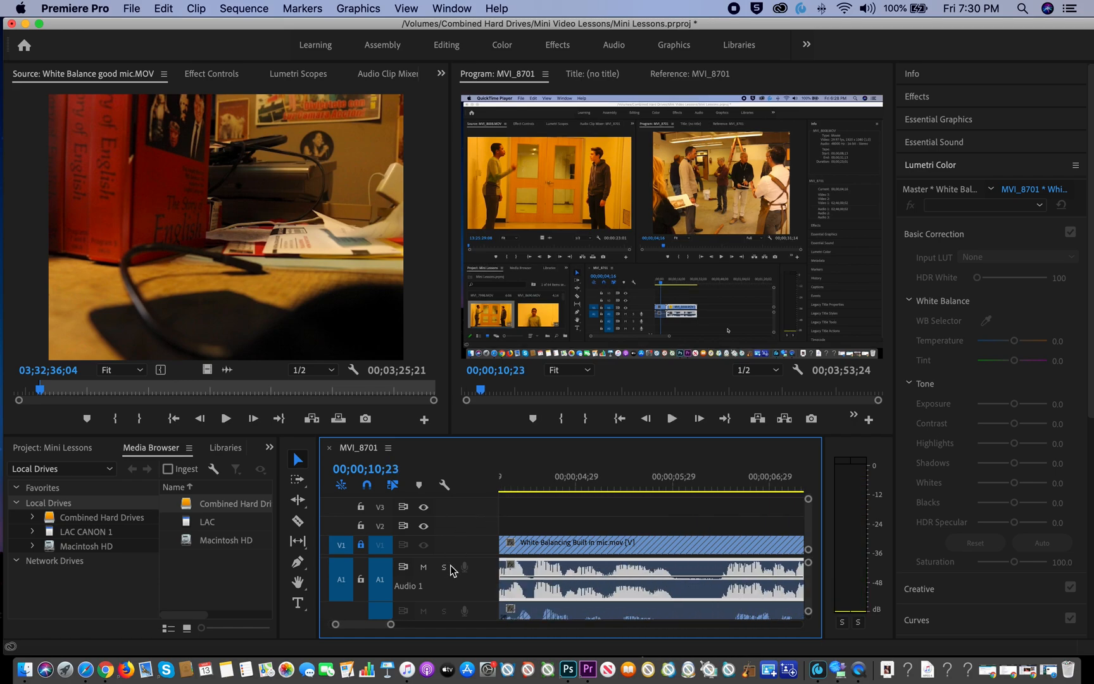
drag(391, 624, 499, 624)
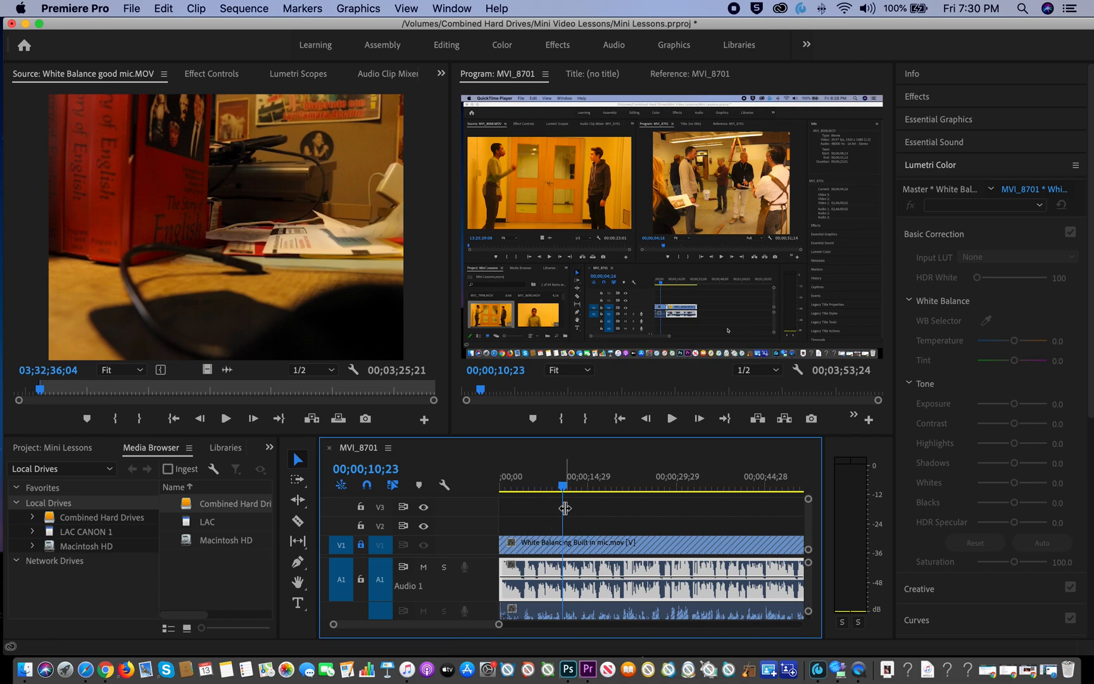
click(362, 545)
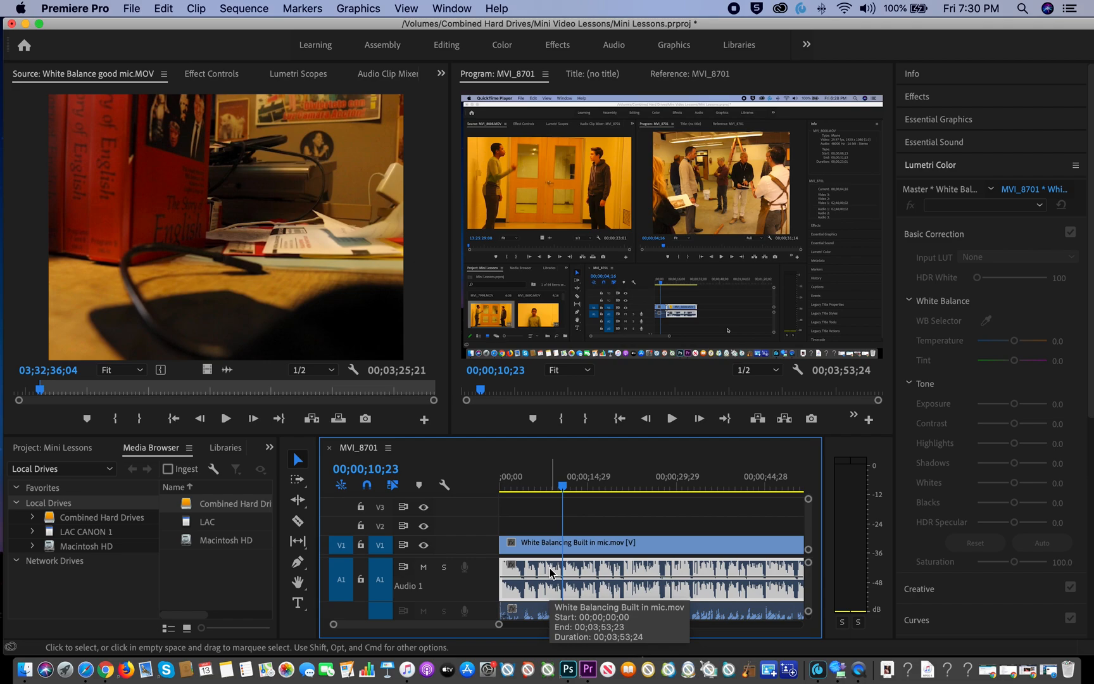
click(361, 545)
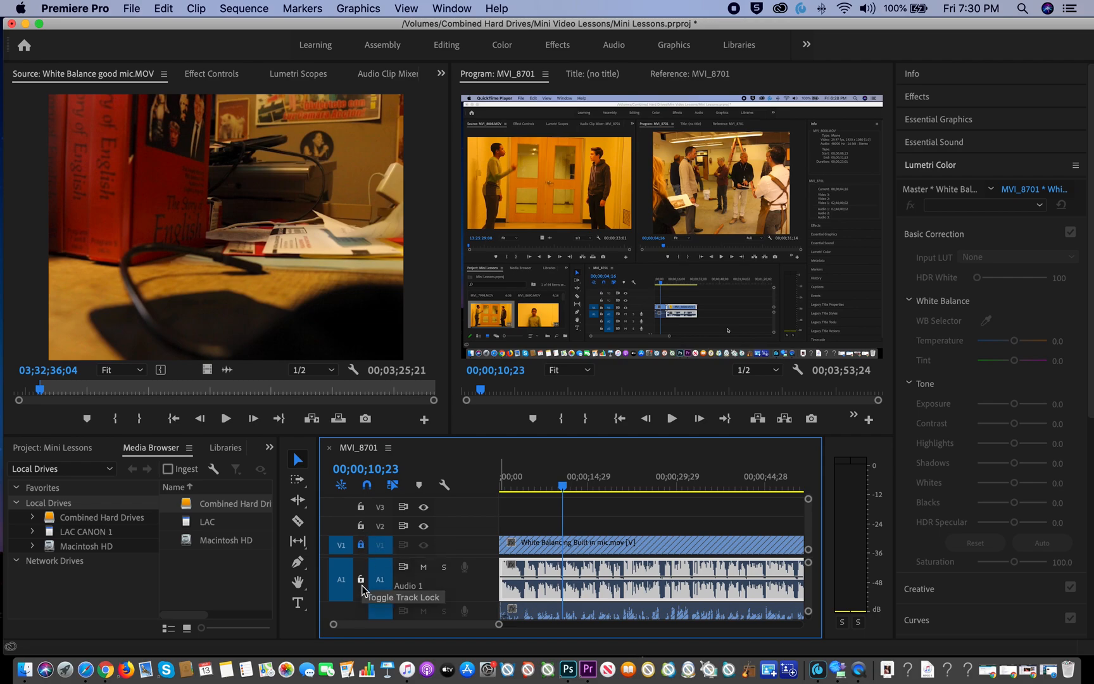
scroll(372, 609, down, 1)
click(362, 617)
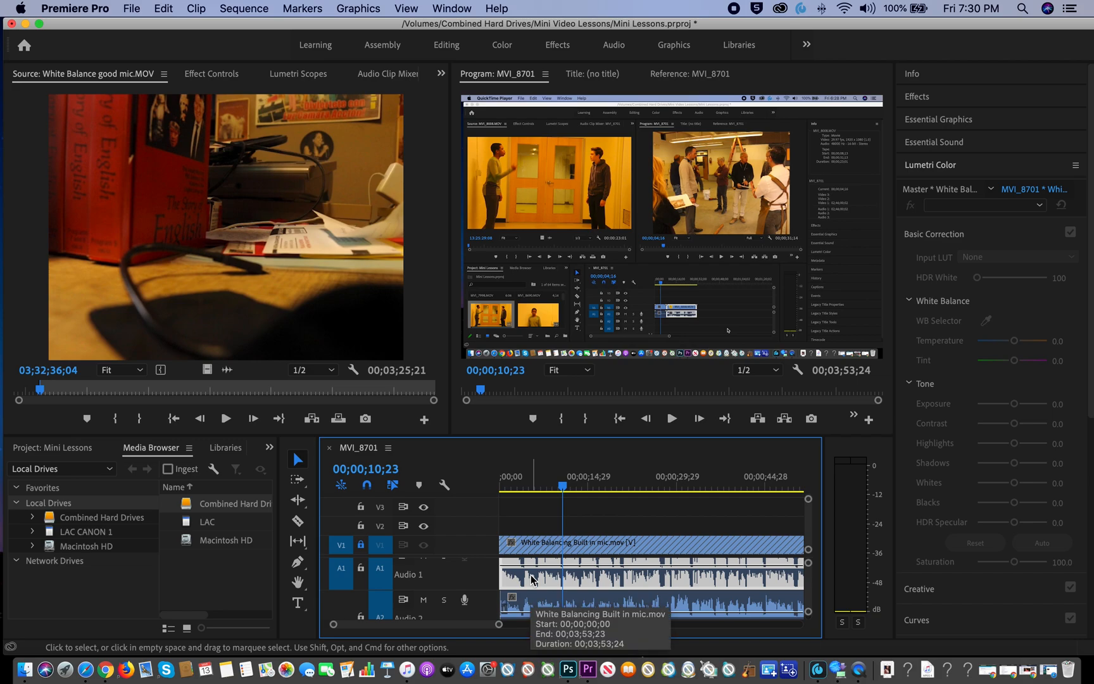
key(Delete)
Play the beginning of the sequence to check the good-mic audio on A2 against the picture.
drag(562, 486, 506, 498)
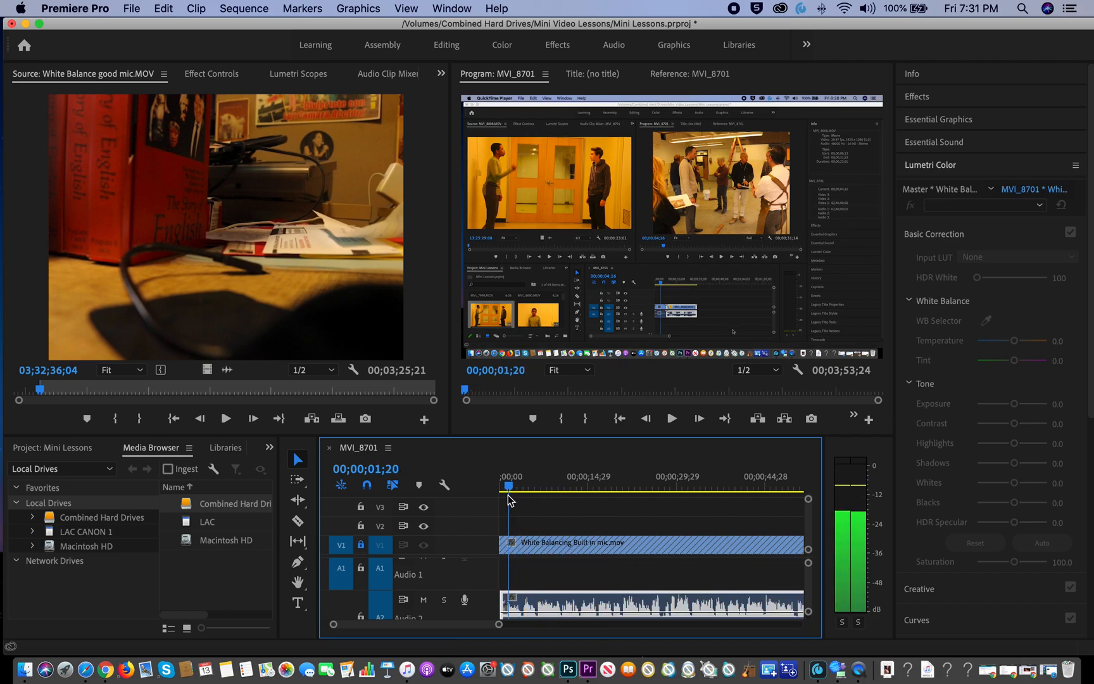
key(space)
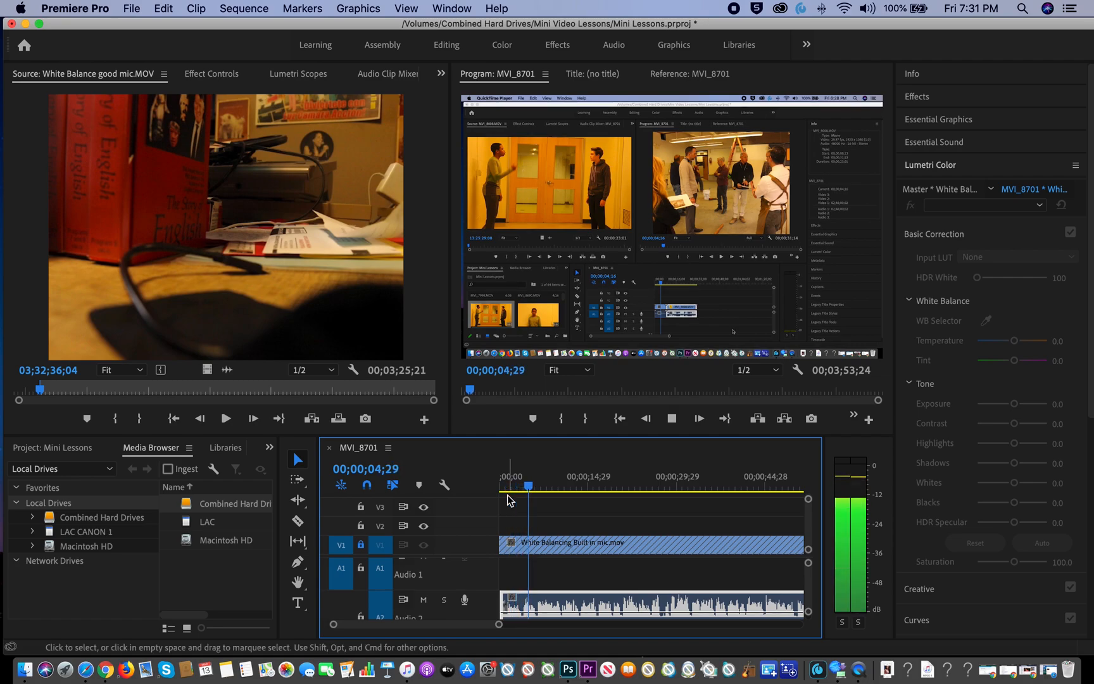
key(space)
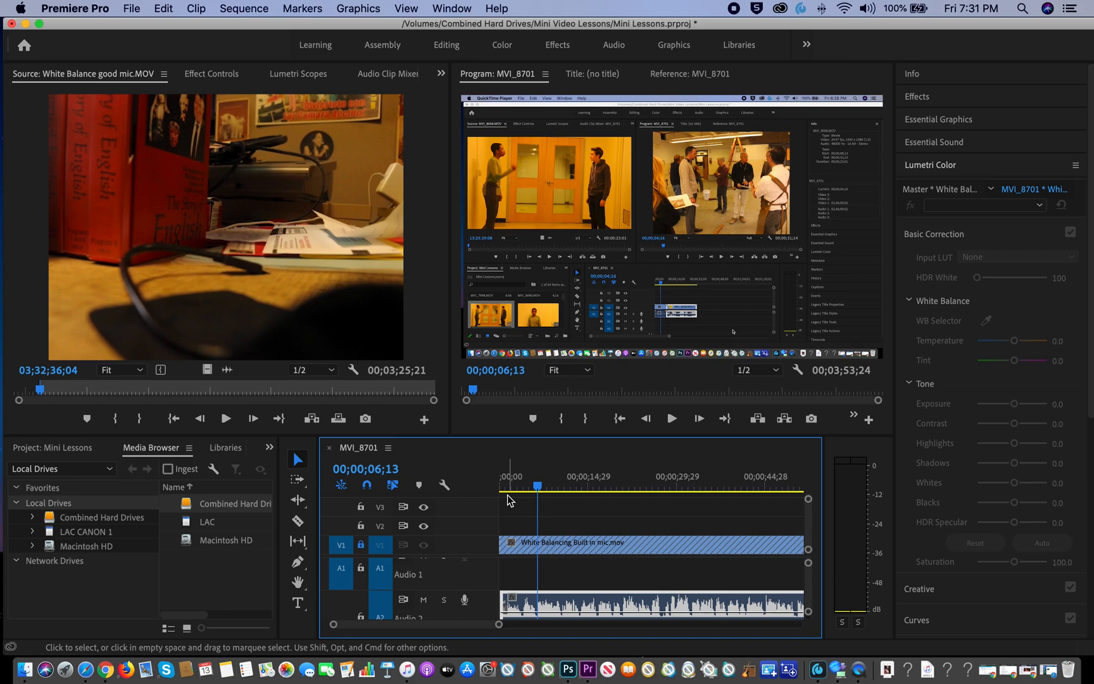
Normalize the max peak of the good-mic audio clip on A2 to 0 dB with Audio Gain.
scroll(552, 605, down, 2)
right_click(557, 591)
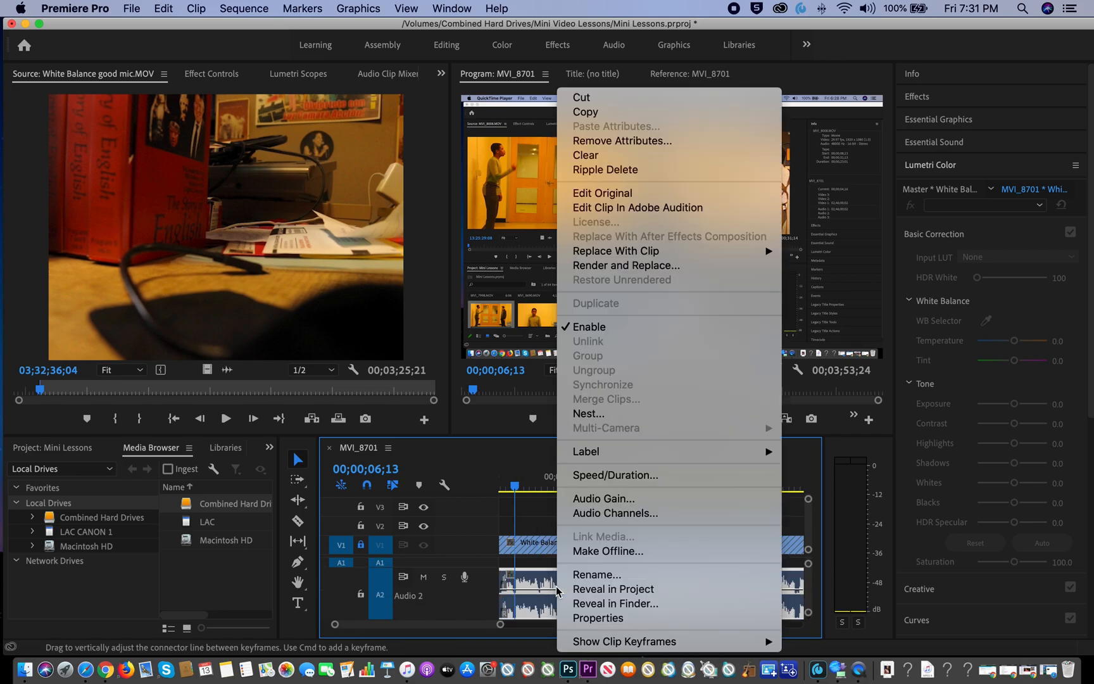
click(598, 498)
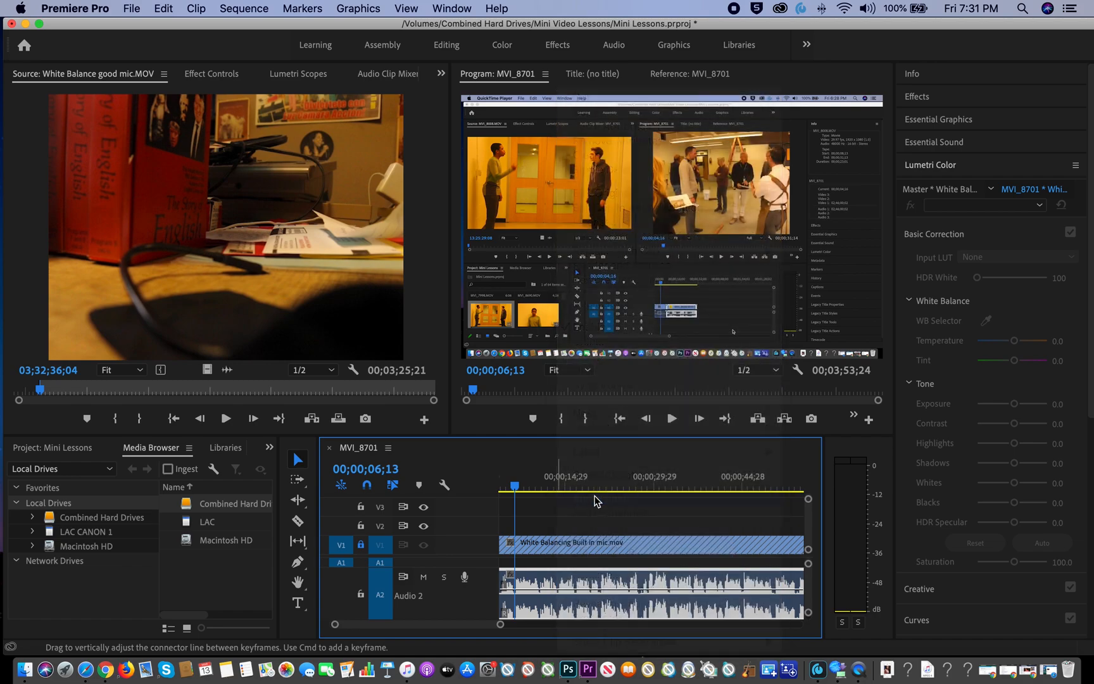
click(451, 346)
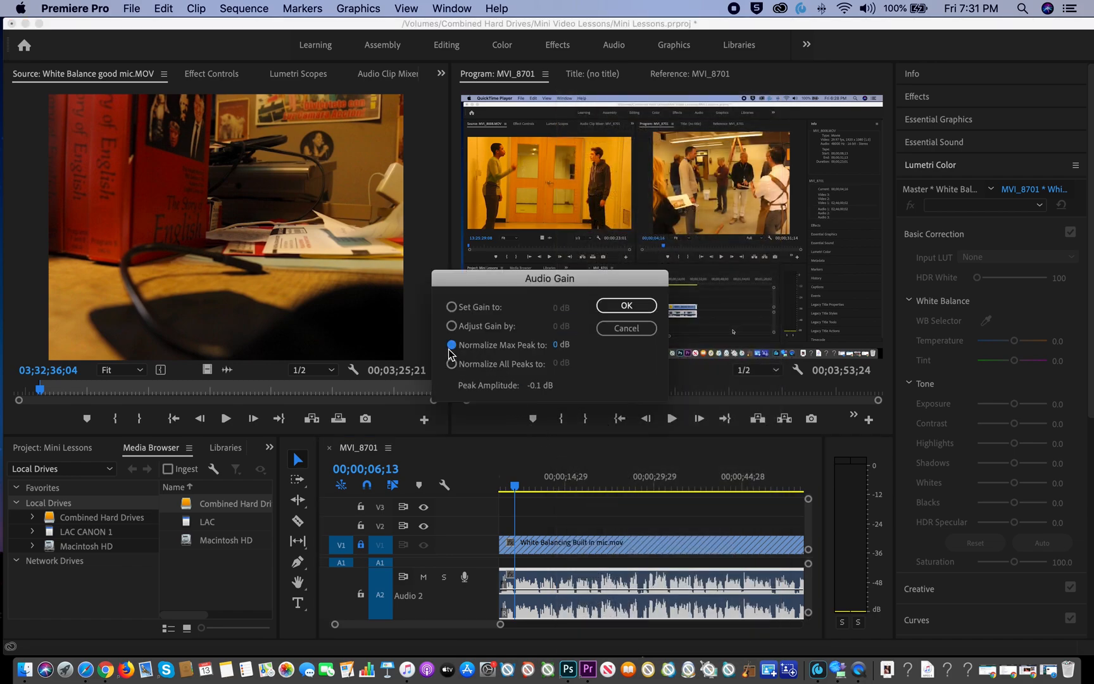
click(623, 307)
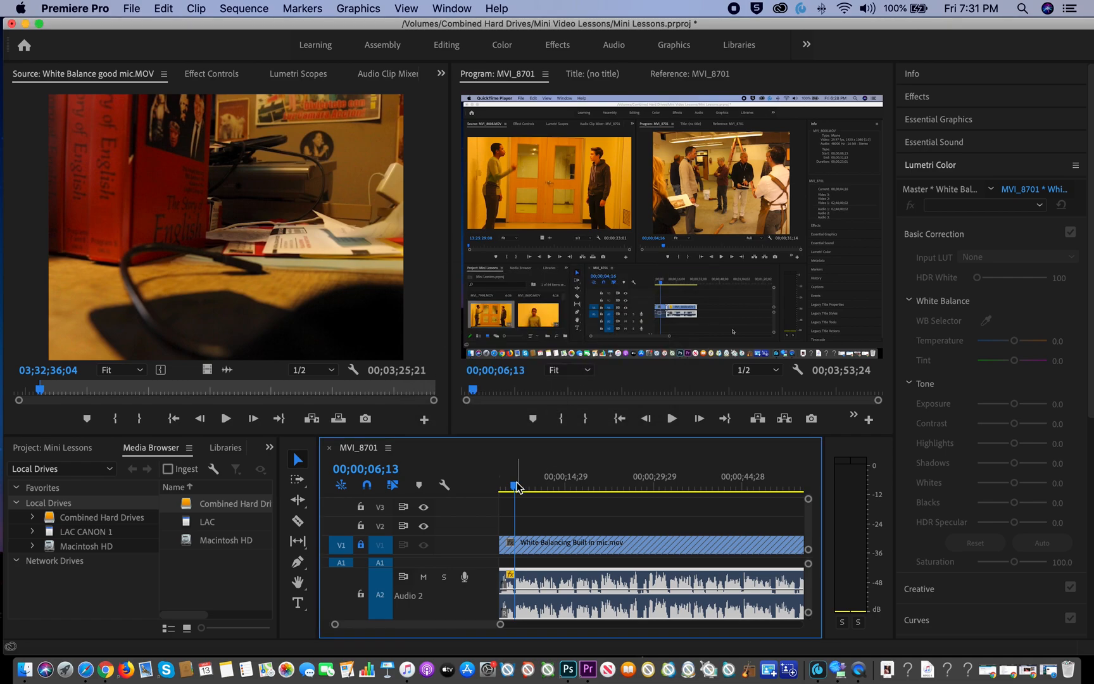
Replay the sequence from 00;00;00;00 to hear the good-mic audio with the normalized gain.
drag(514, 489, 500, 489)
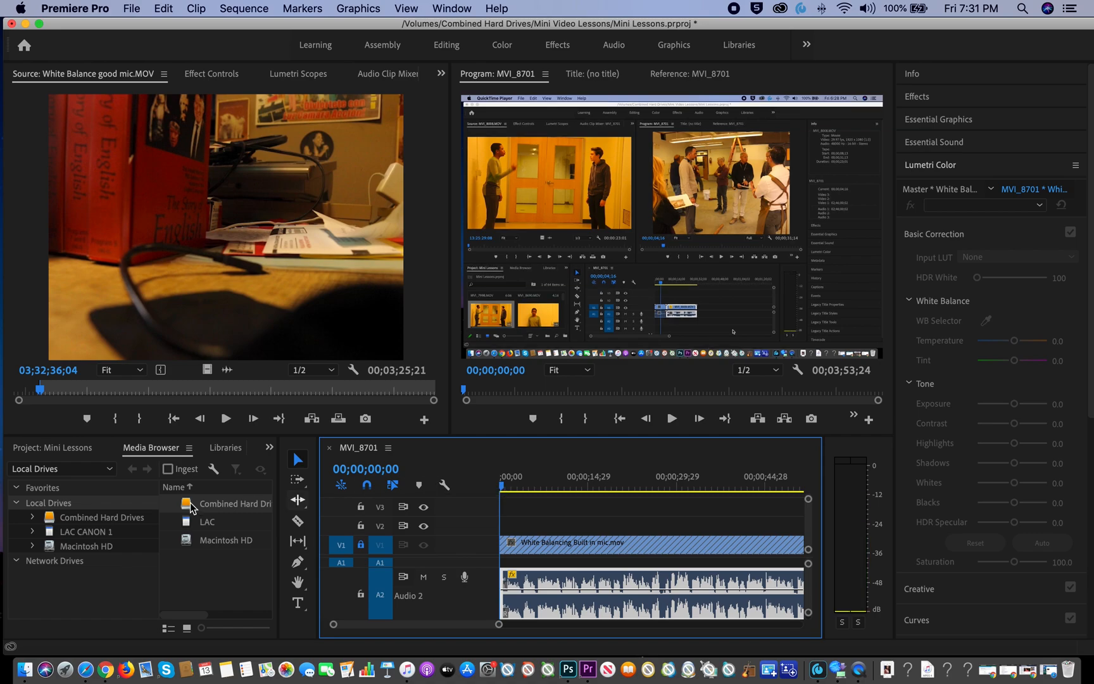
key(space)
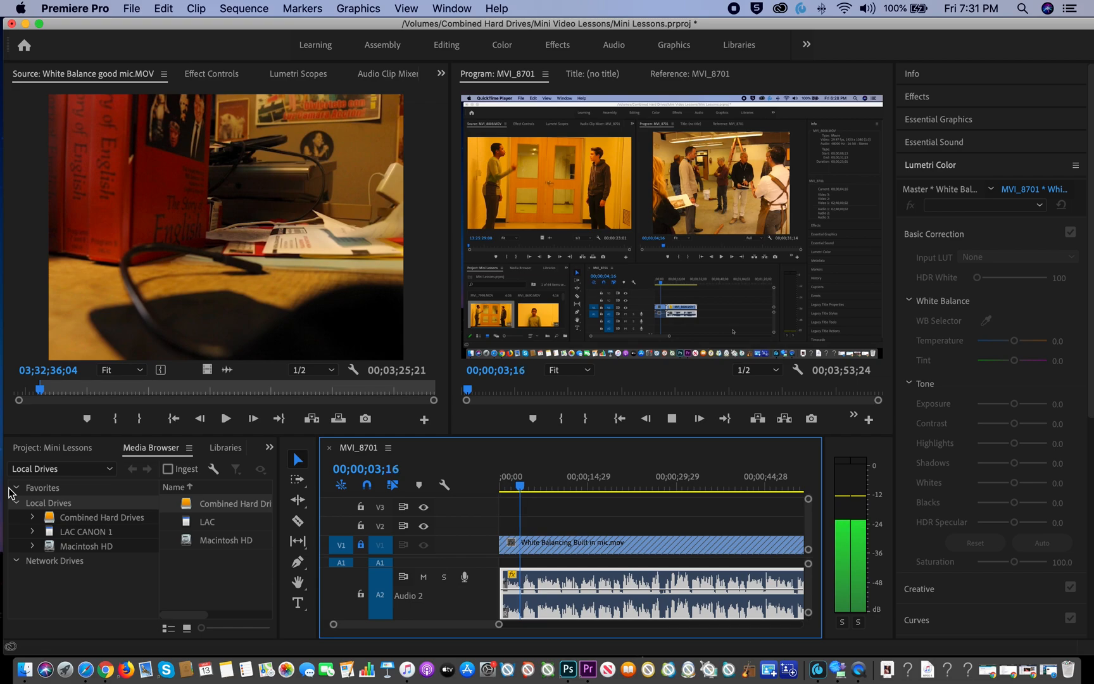
key(space)
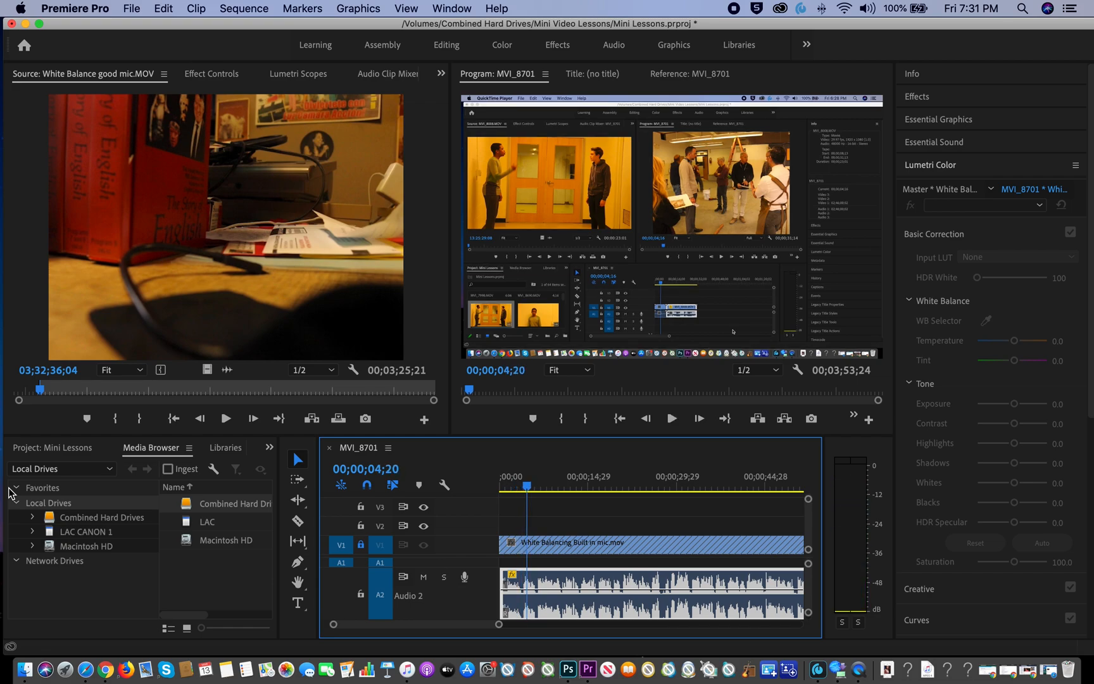